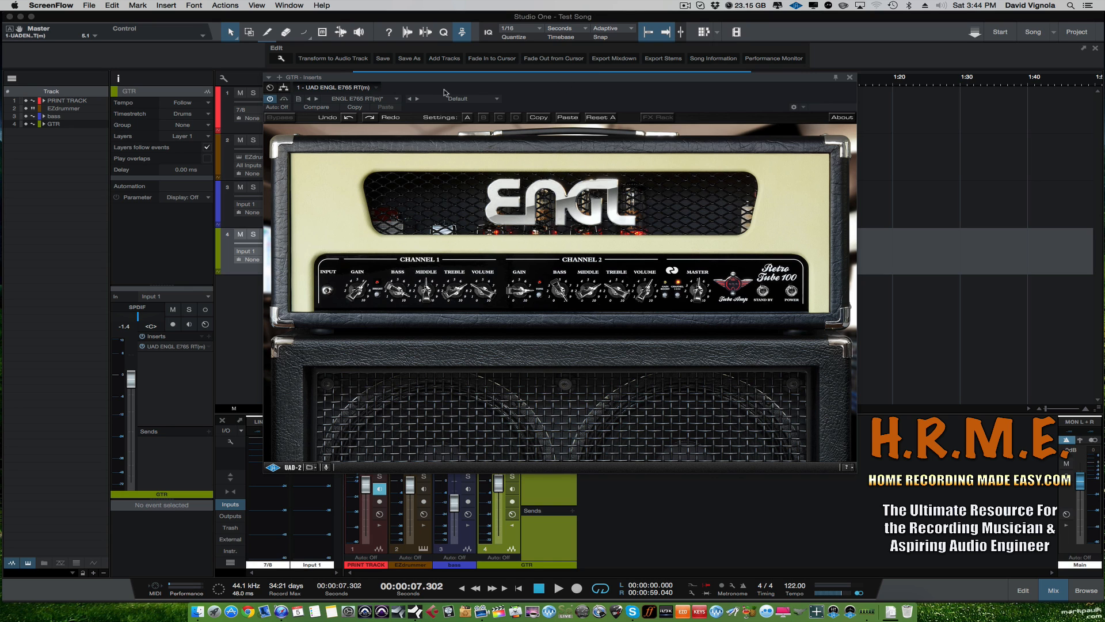
Try the amp's Master knob and toggle the Stand By switch several times.
{"action": "left_click", "coordinate": [415, 76]}
{"action": "left_click_drag", "start_coordinate": [415, 76], "coordinate": [413, 73]}
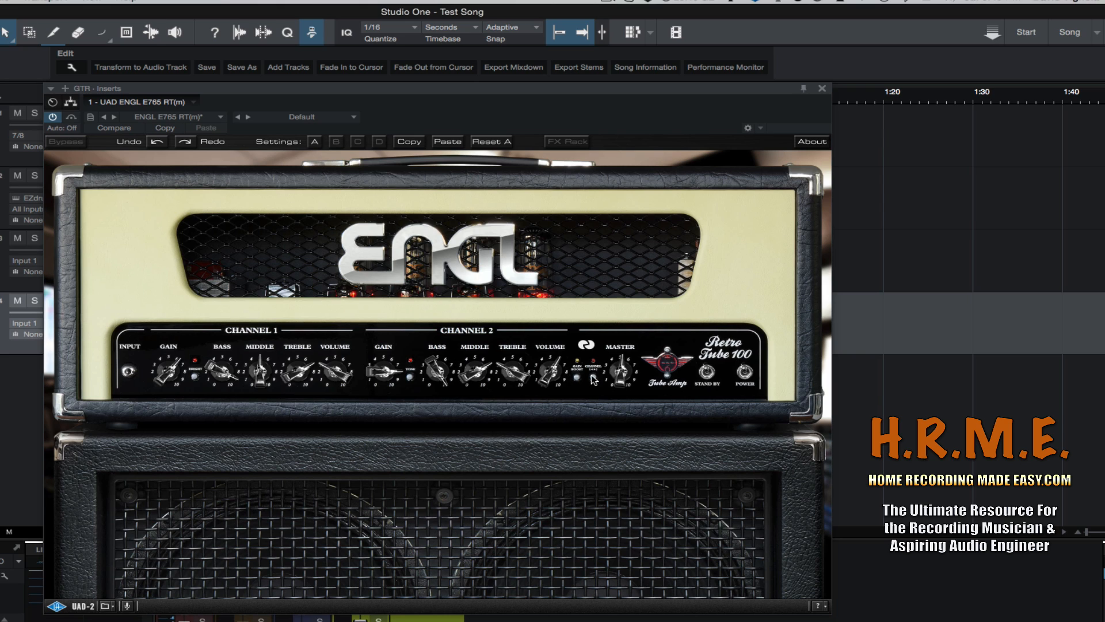
{"action": "left_click_drag", "start_coordinate": [622, 375], "coordinate": [623, 357]}
{"action": "left_click", "coordinate": [707, 372]}
{"action": "left_click", "coordinate": [708, 374]}
{"action": "left_click", "coordinate": [708, 375]}
{"action": "left_click", "coordinate": [706, 382]}
{"action": "left_click", "coordinate": [706, 382]}
{"action": "left_click", "coordinate": [707, 371]}
Open the FX rack, raise the Tight amp filter's frequency, and set the delay time to 500 ms using its multiply and divide controls.
{"action": "left_click", "coordinate": [571, 144]}
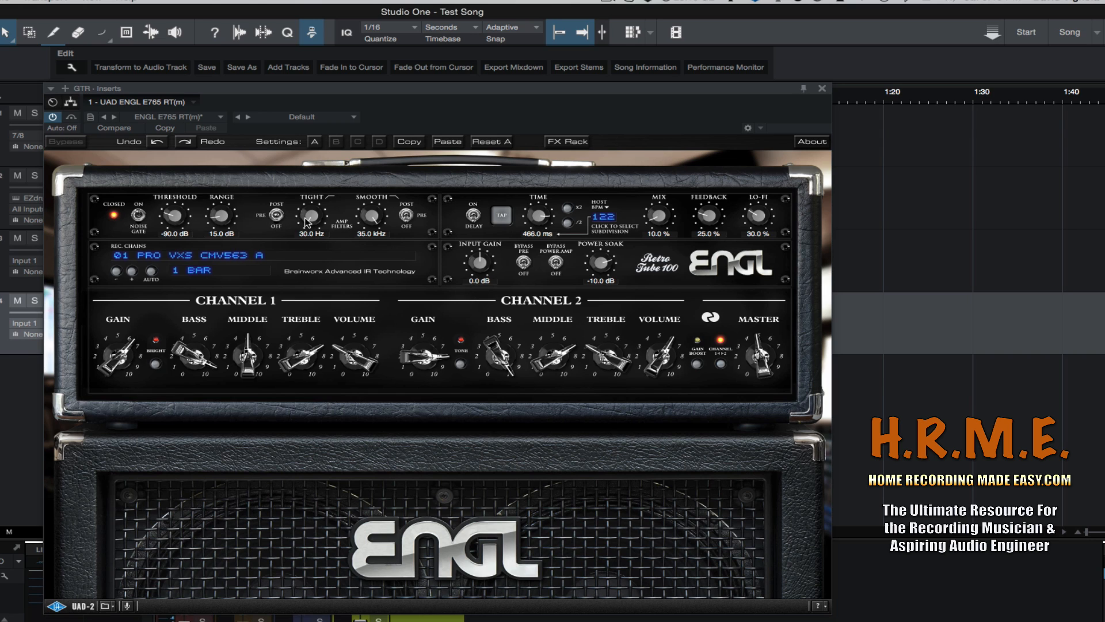
{"action": "left_click_drag", "start_coordinate": [311, 219], "coordinate": [308, 181]}
{"action": "left_click_drag", "start_coordinate": [556, 211], "coordinate": [551, 211]}
{"action": "left_click", "coordinate": [567, 209]}
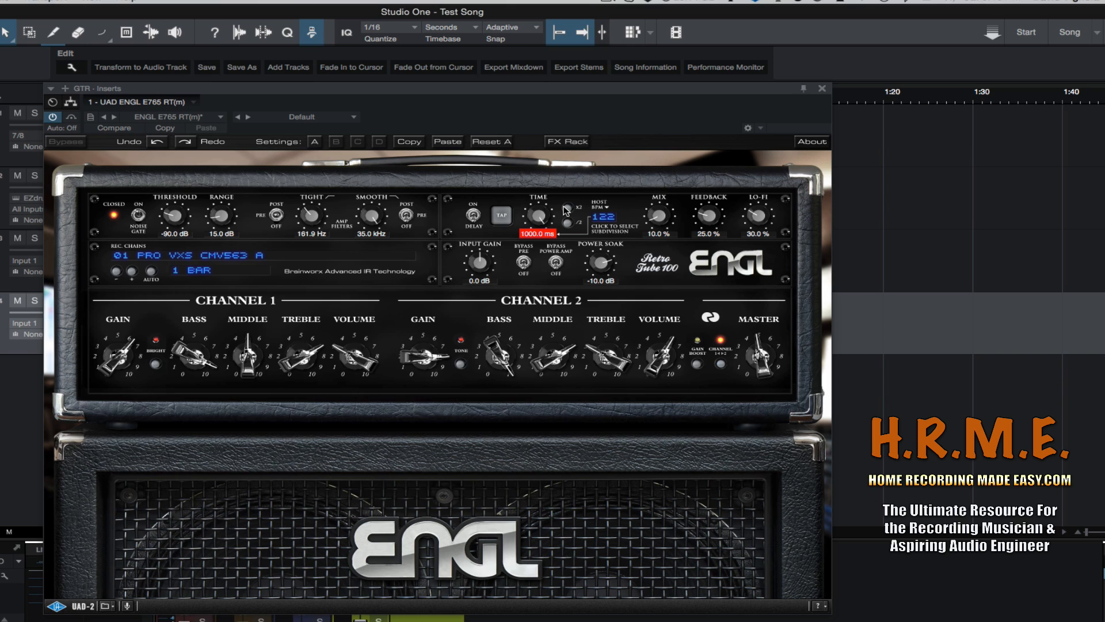
{"action": "left_click", "coordinate": [568, 223]}
{"action": "left_click_drag", "start_coordinate": [544, 217], "coordinate": [545, 211]}
{"action": "left_click", "coordinate": [566, 222]}
Examine the full list of recording chains without choosing another one.
{"action": "left_click", "coordinate": [228, 257]}
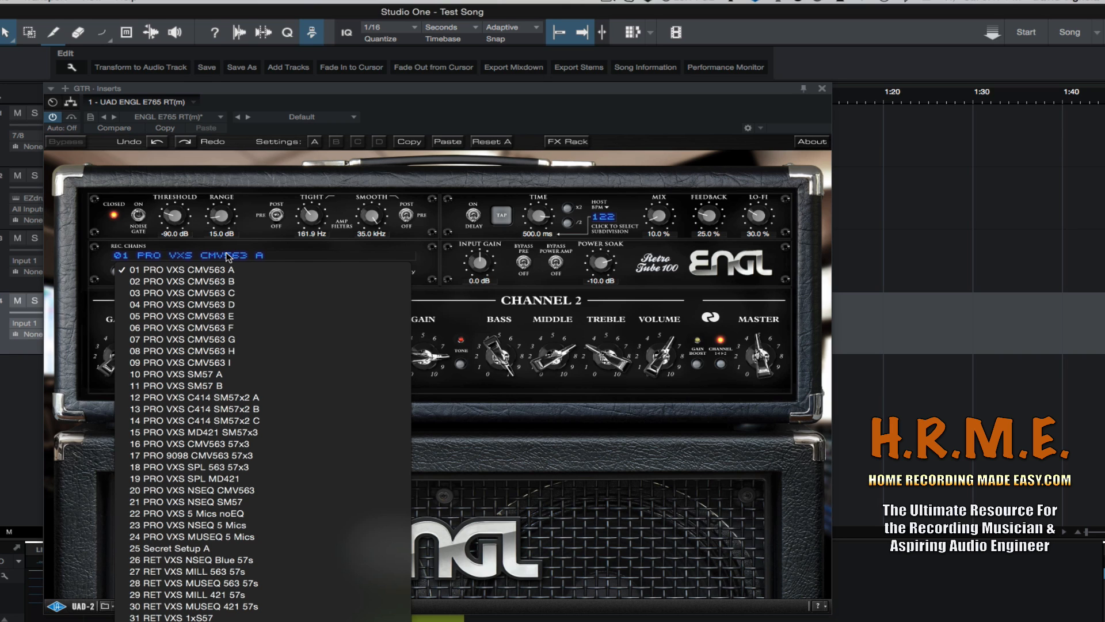
{"action": "scroll", "coordinate": [208, 343], "scroll_direction": "down", "scroll_amount": 5}
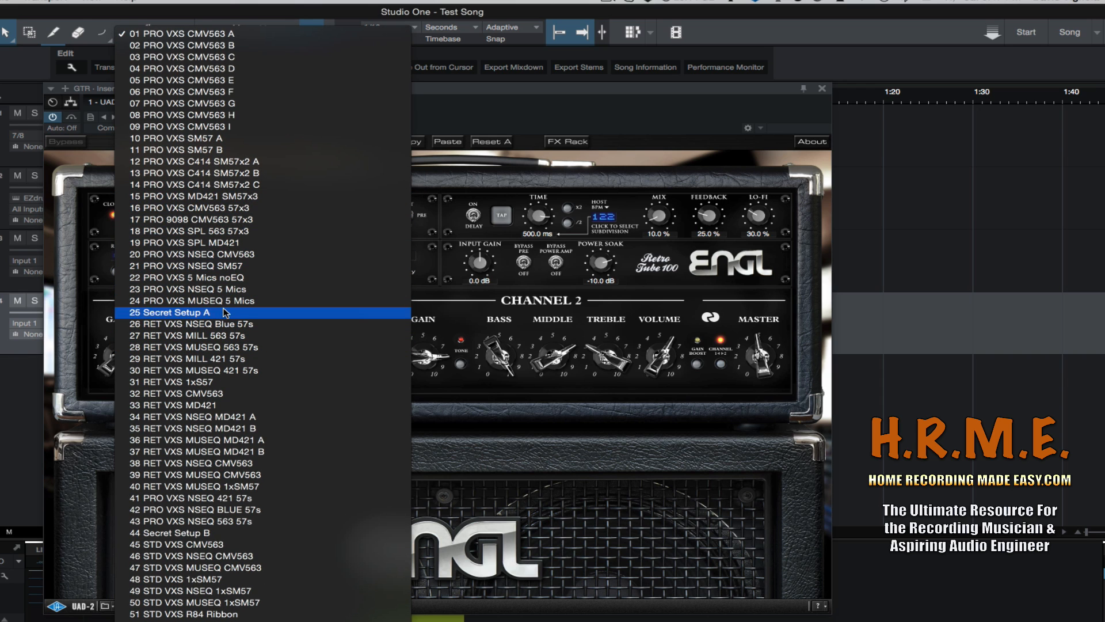
{"action": "left_click", "coordinate": [447, 181]}
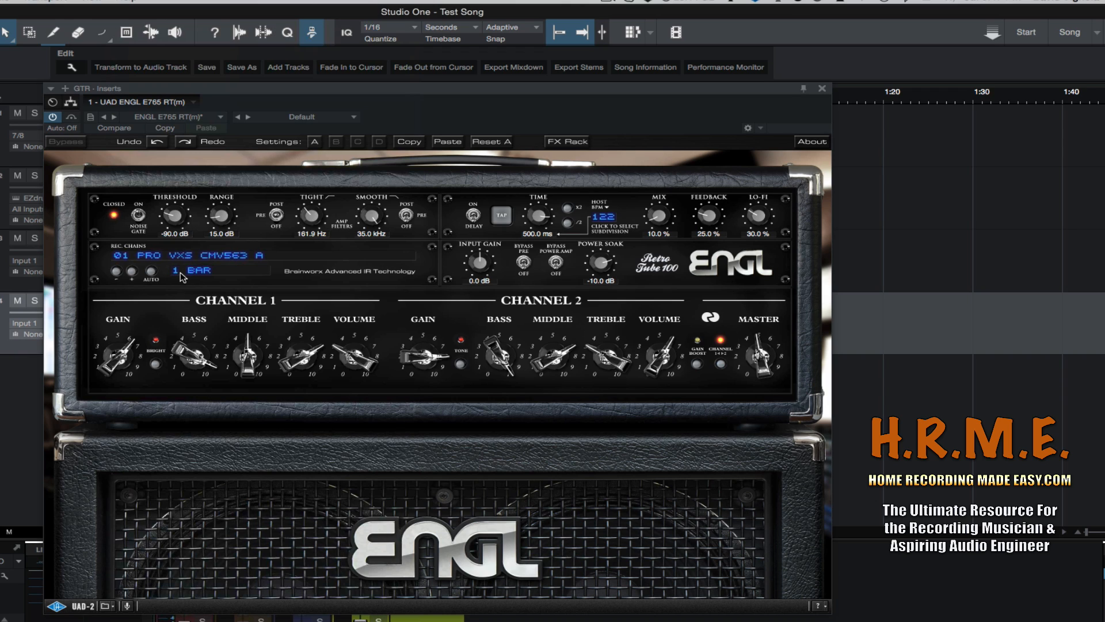
{"action": "left_click", "coordinate": [214, 255]}
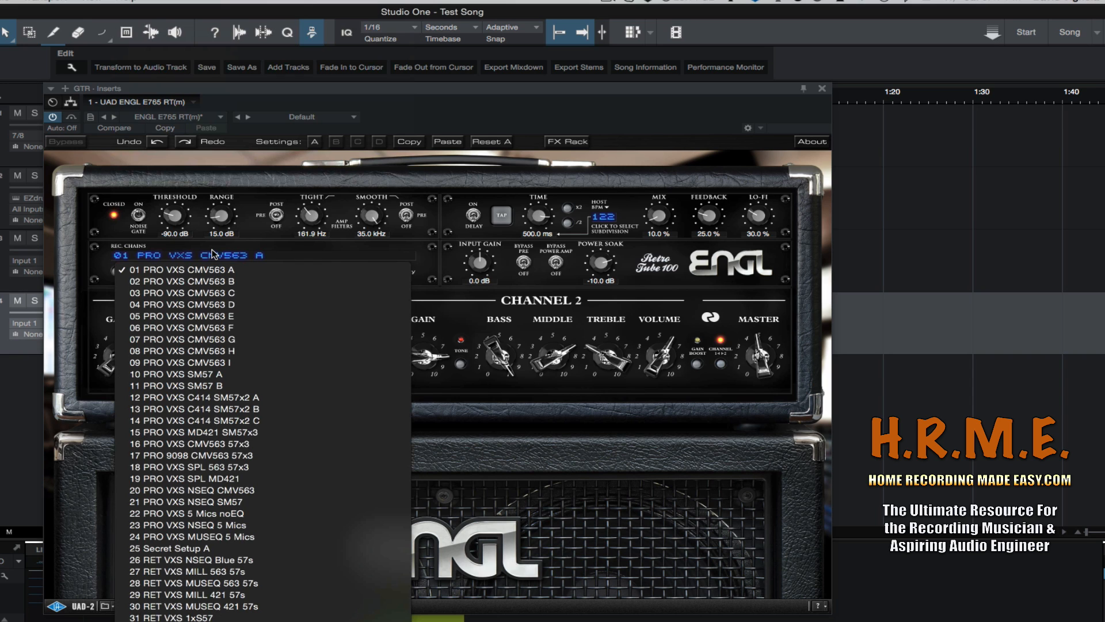
{"action": "left_click", "coordinate": [205, 293]}
{"action": "left_click", "coordinate": [206, 255]}
{"action": "key", "text": "Escape"}
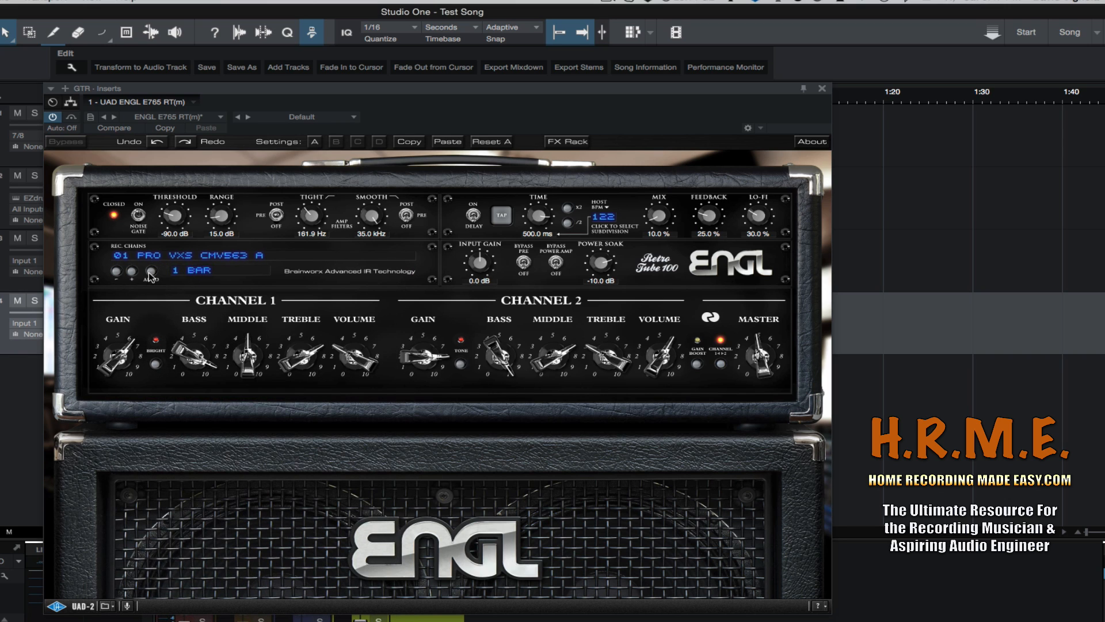
Turn on automatic cycling of the recording chains and check its interval options, keeping 1 BAR.
{"action": "left_click", "coordinate": [150, 272]}
{"action": "left_click", "coordinate": [180, 274]}
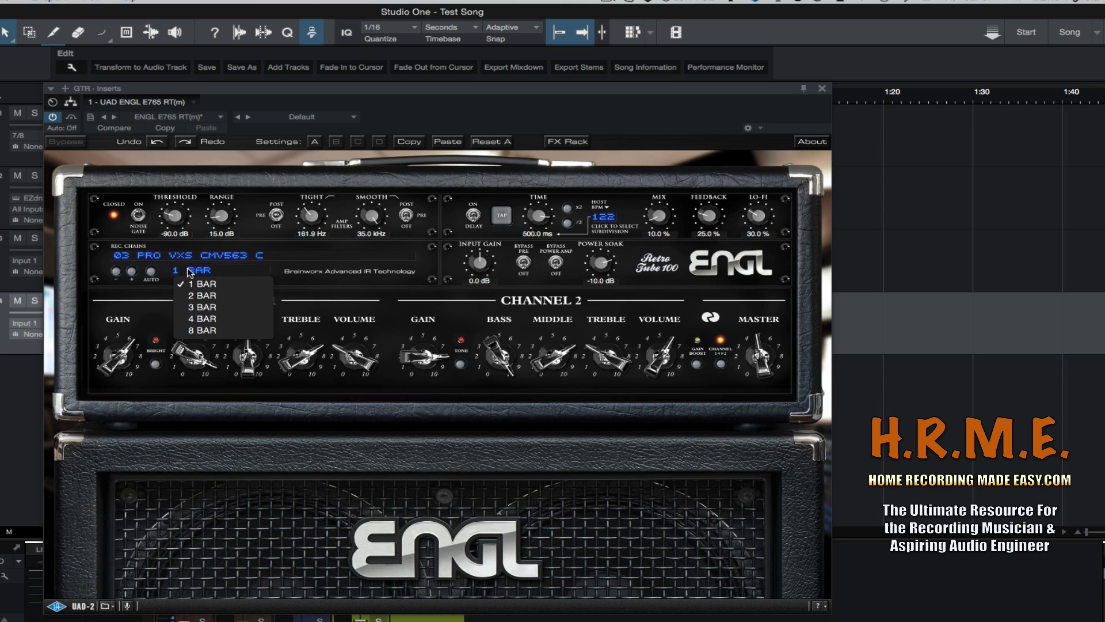
{"action": "left_click", "coordinate": [166, 282]}
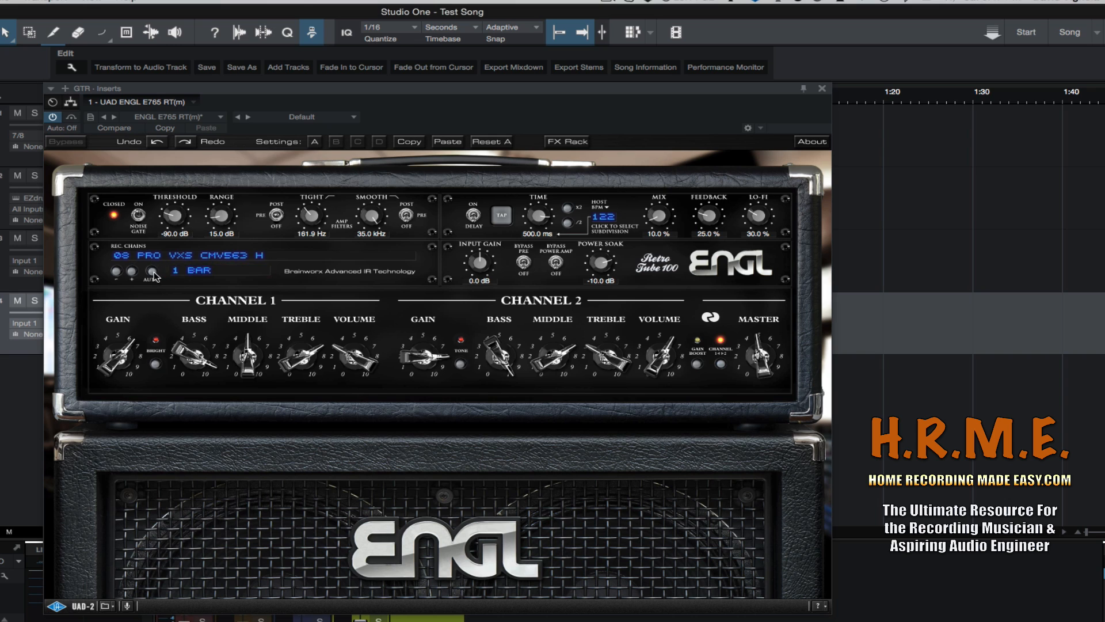
Review the recording chain list and the bar interval choices again without changing either.
{"action": "left_click", "coordinate": [162, 255]}
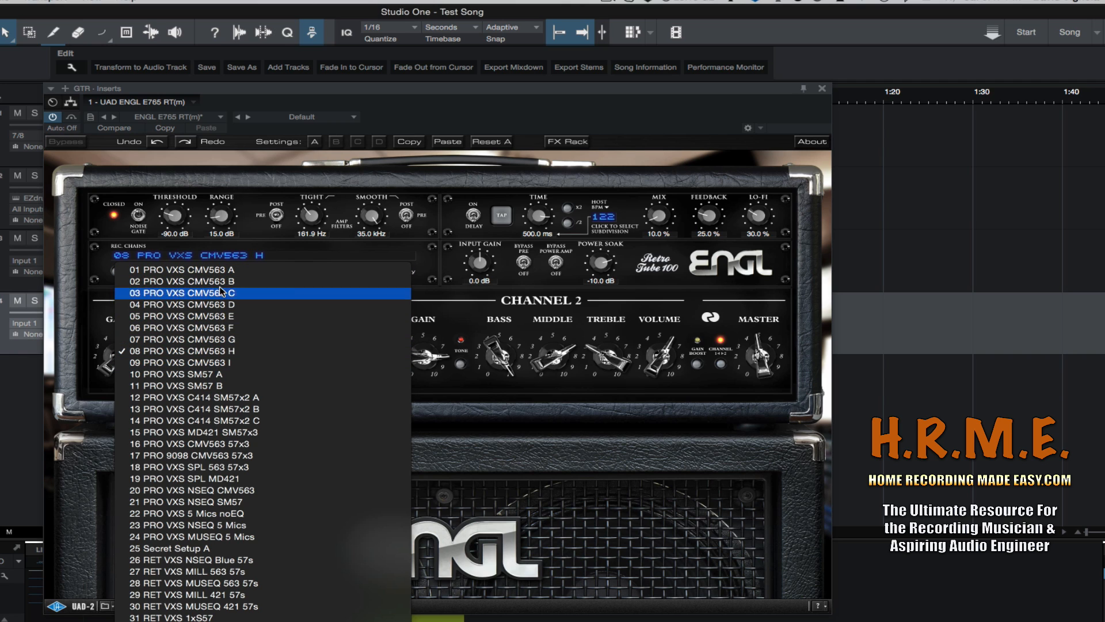
{"action": "left_click", "coordinate": [241, 245]}
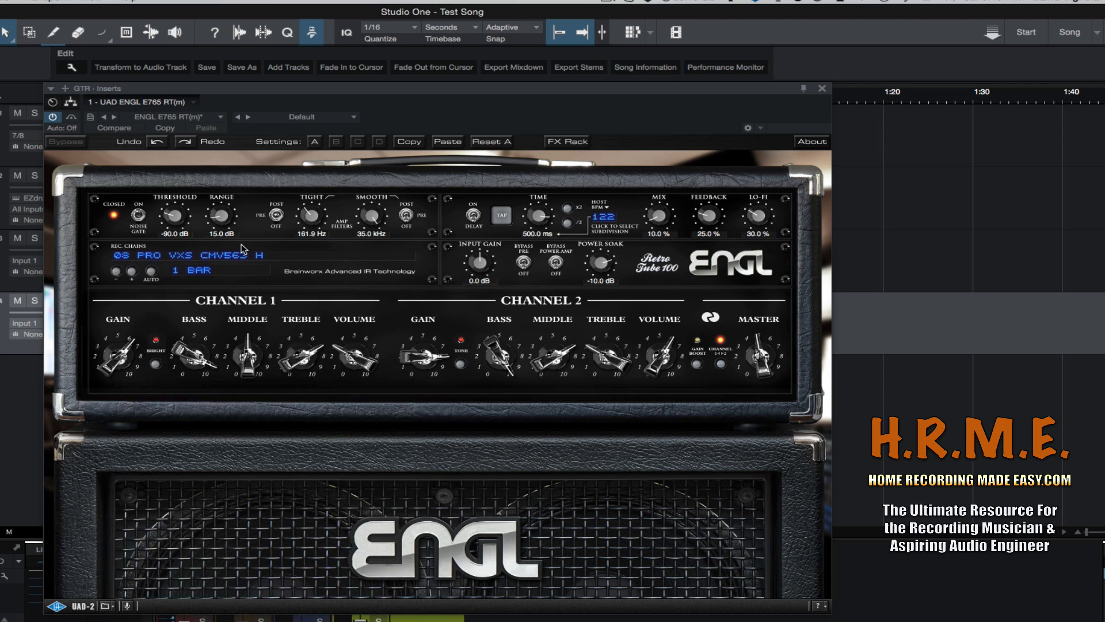
{"action": "left_click", "coordinate": [194, 273]}
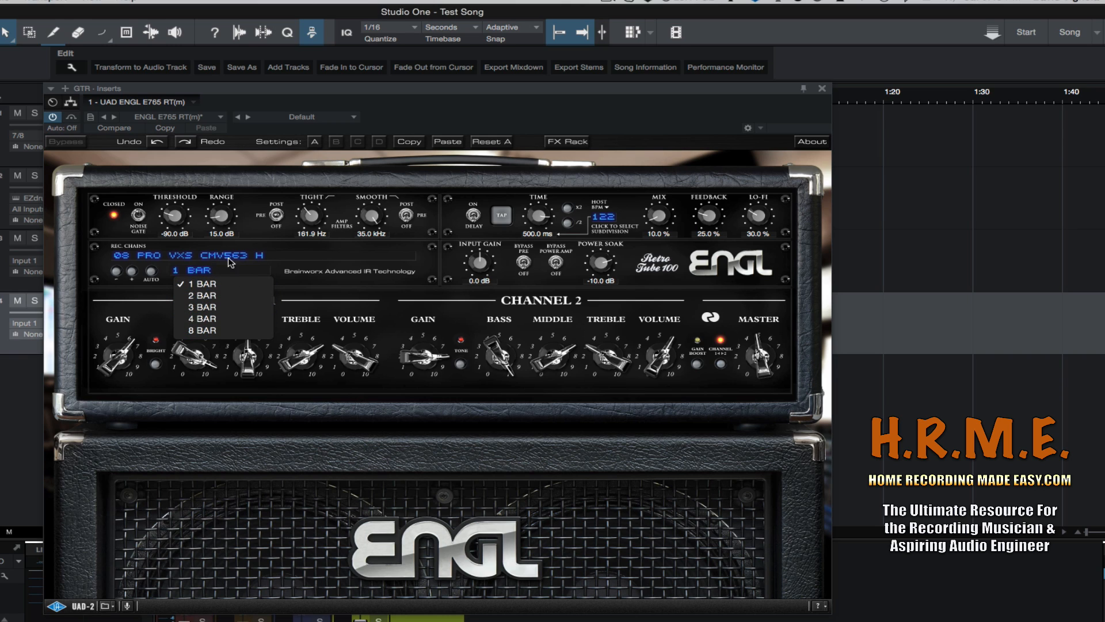
{"action": "left_click", "coordinate": [266, 249]}
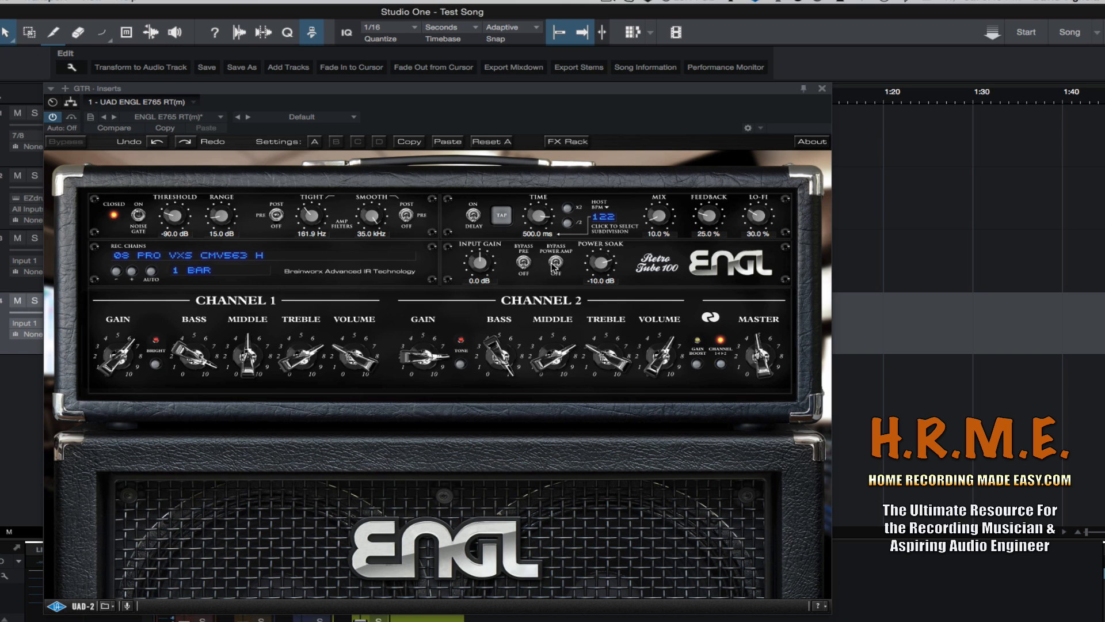
Set the Power Soak to -10.2 dB and switch between the amp front and the FX rack, ending on the FX rack.
{"action": "left_click_drag", "start_coordinate": [602, 264], "coordinate": [602, 265]}
{"action": "left_click", "coordinate": [561, 142]}
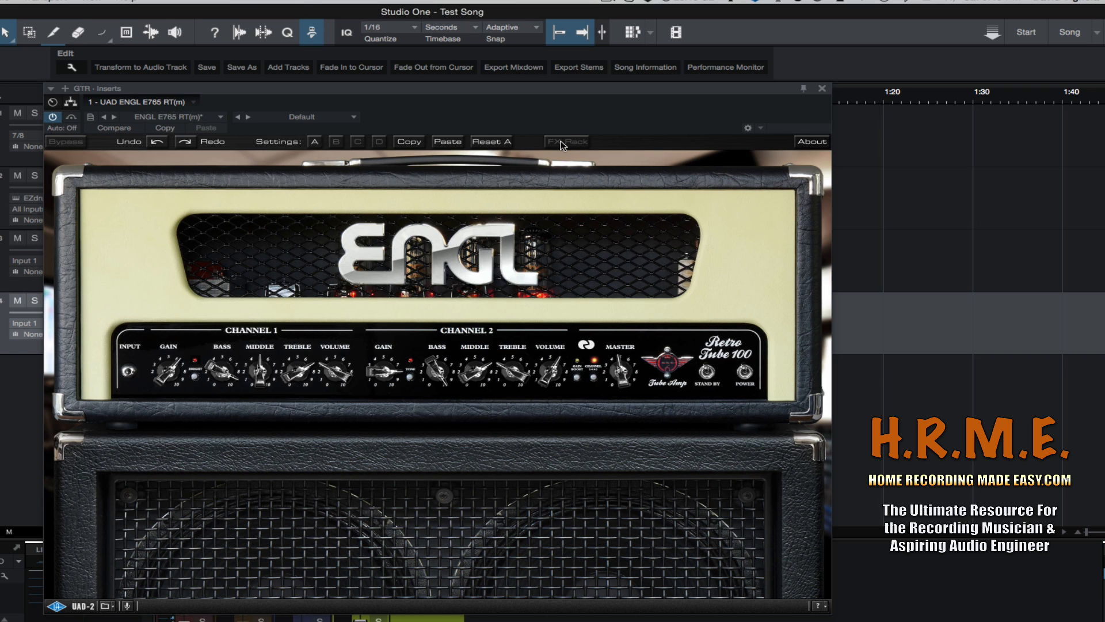
{"action": "left_click", "coordinate": [563, 142]}
{"action": "left_click", "coordinate": [563, 143]}
{"action": "left_click", "coordinate": [561, 143]}
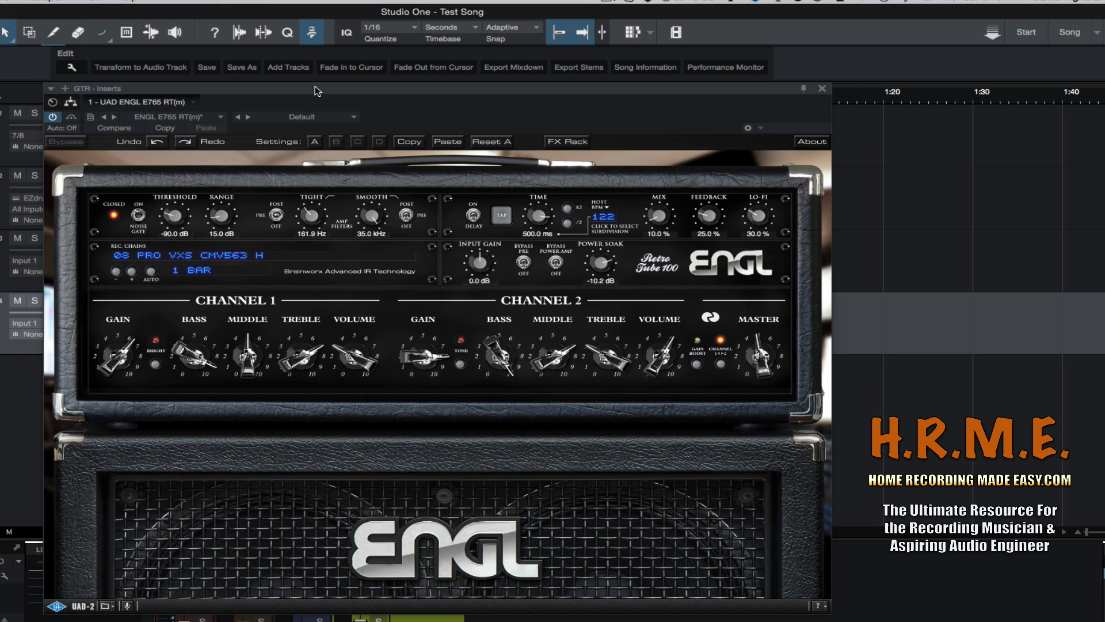
Examine the plug-in's preset list and keep the Default preset.
{"action": "left_click", "coordinate": [354, 118]}
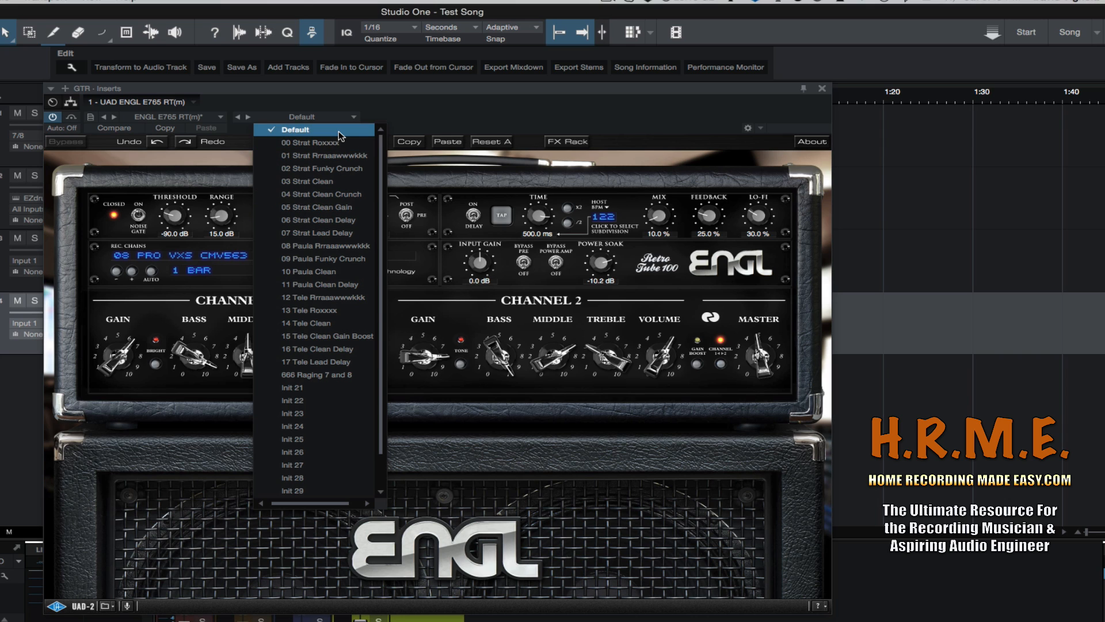
{"action": "left_click", "coordinate": [436, 110]}
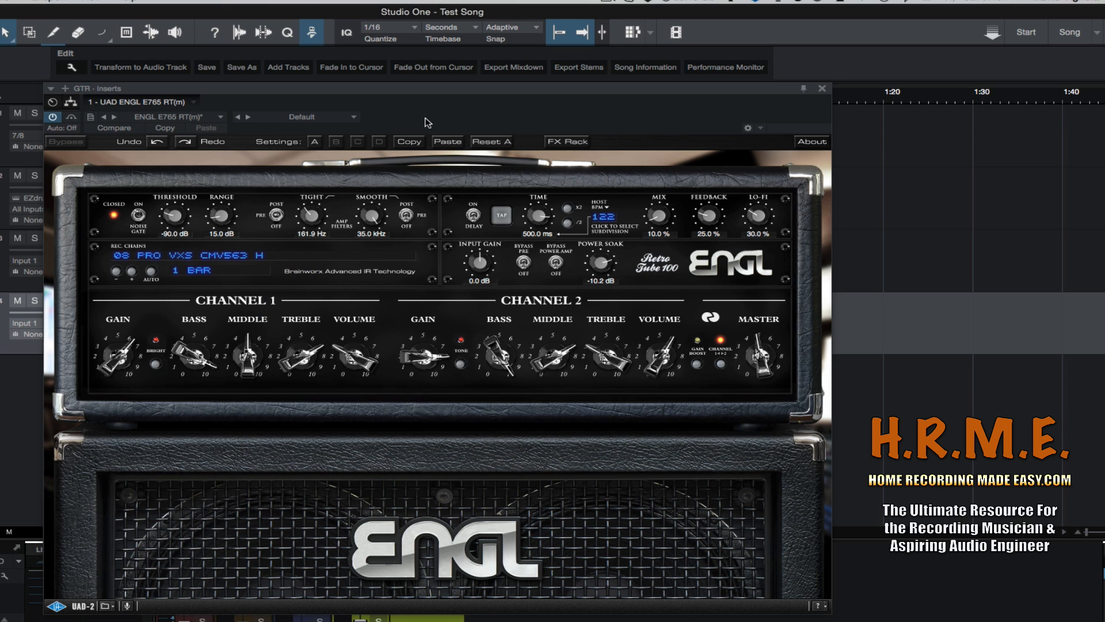
Select recording chain 01 PRO VXS CMV563 A and move the plug-in window down to uncover the timeline ruler.
{"action": "left_click", "coordinate": [290, 262]}
{"action": "left_click", "coordinate": [237, 271]}
{"action": "left_click_drag", "start_coordinate": [266, 93], "coordinate": [266, 119]}
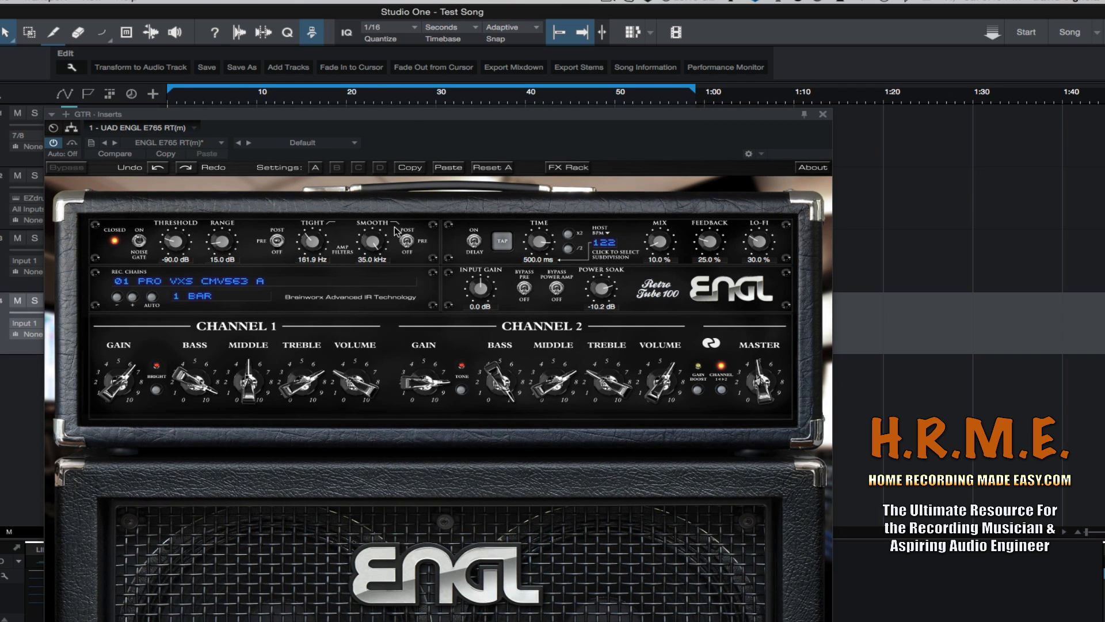
Audition the recording chains 02 PRO VXS CMV563 B, 03 PRO VXS CMV563 C and 09 PRO VXS CMV563 I.
{"action": "left_click", "coordinate": [271, 283]}
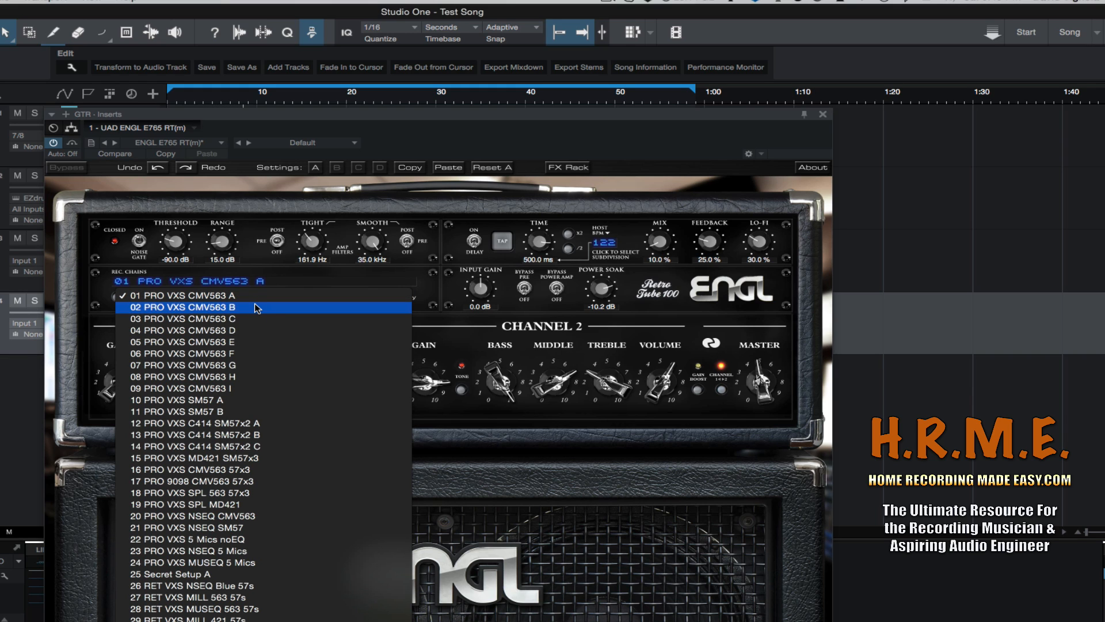
{"action": "left_click", "coordinate": [239, 310]}
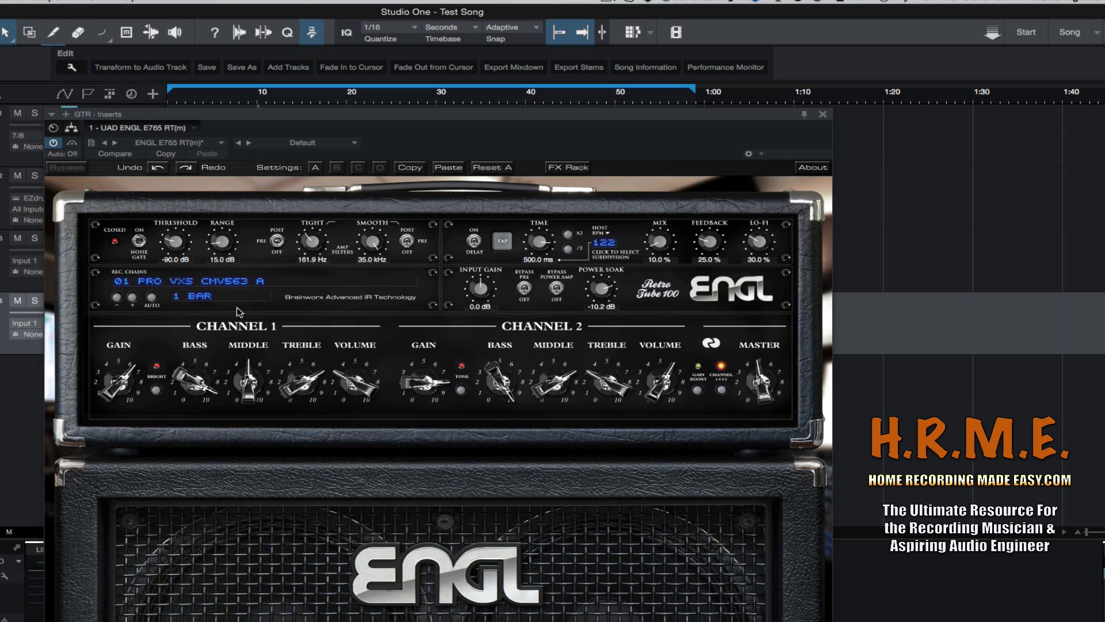
{"action": "left_click", "coordinate": [257, 282]}
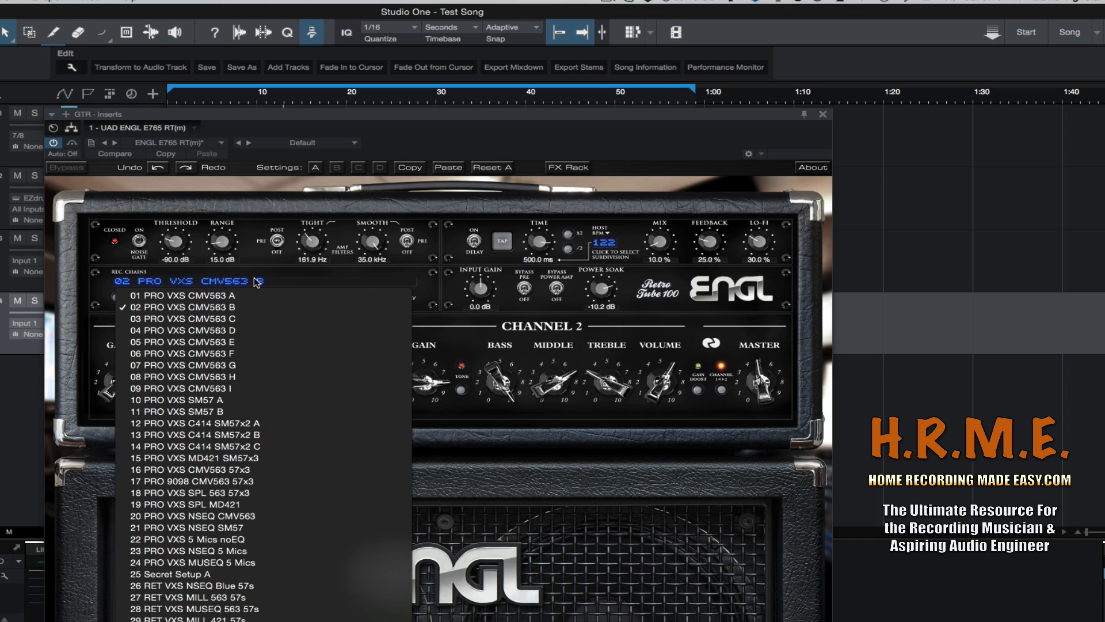
{"action": "left_click", "coordinate": [246, 320]}
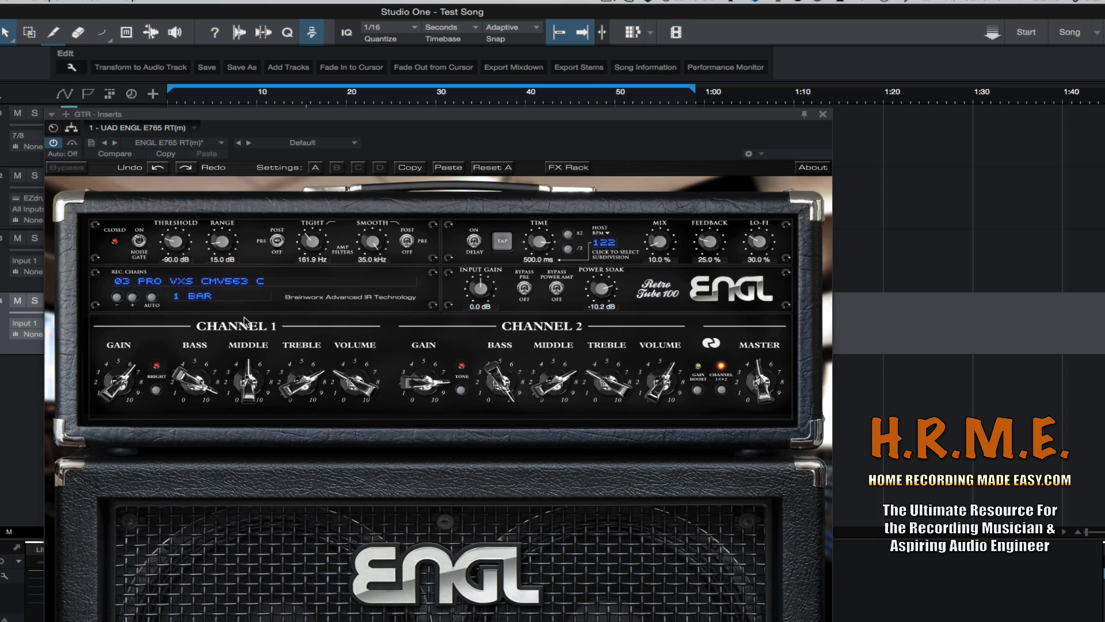
{"action": "left_click", "coordinate": [251, 282]}
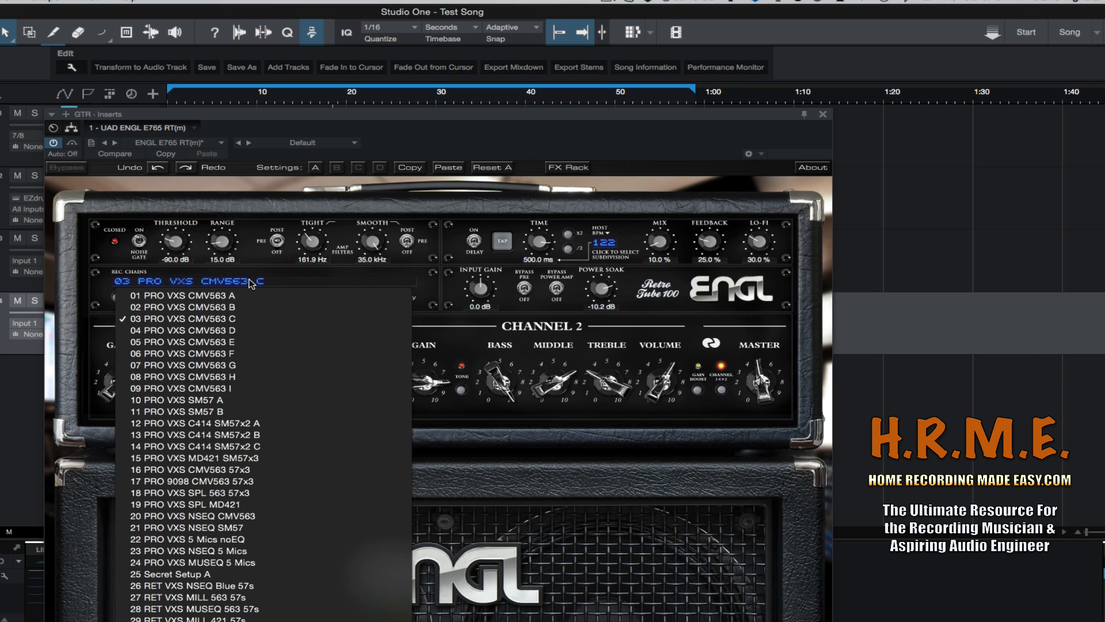
{"action": "left_click", "coordinate": [230, 389]}
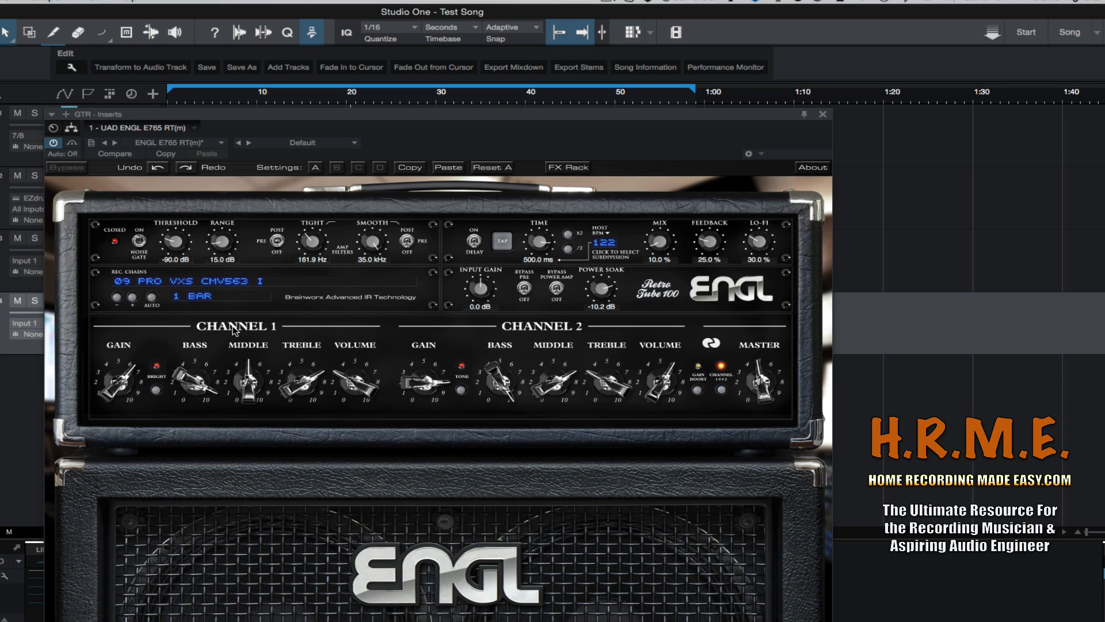
Audition the recording chains 10 PRO VXS SM57 A and 14 PRO VXS C414 SM57x2 C.
{"action": "left_click", "coordinate": [238, 282]}
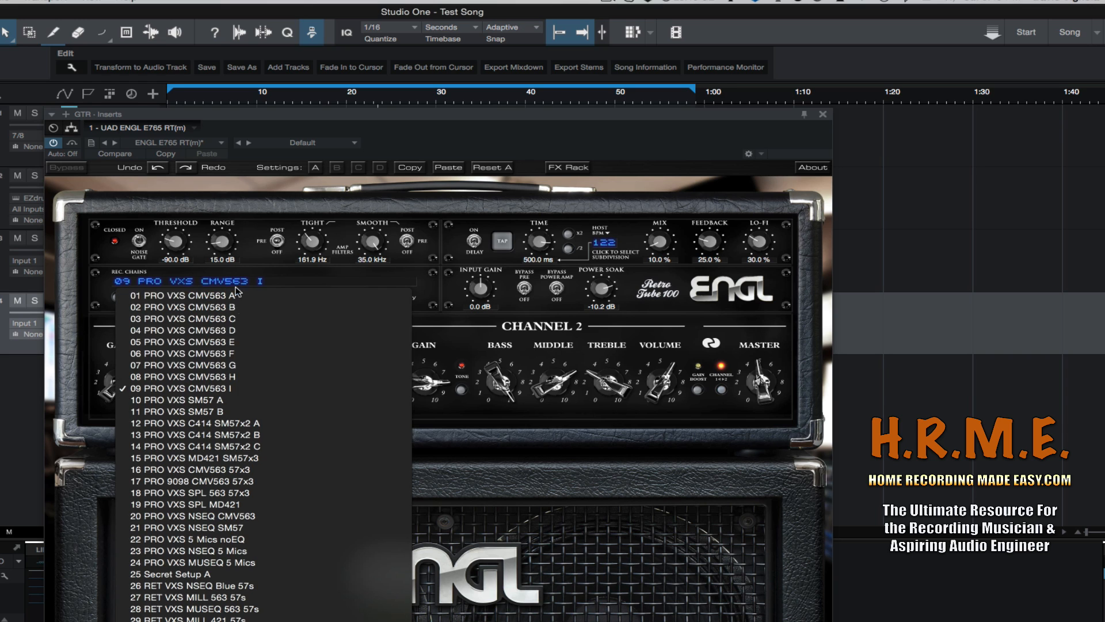
{"action": "left_click", "coordinate": [226, 402]}
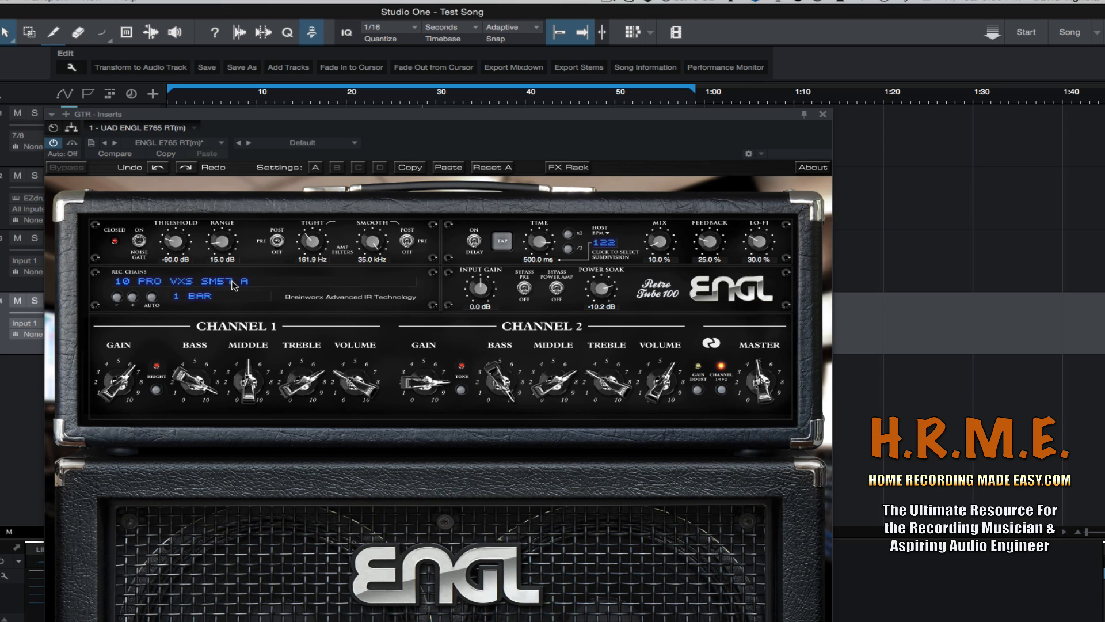
{"action": "left_click", "coordinate": [234, 286]}
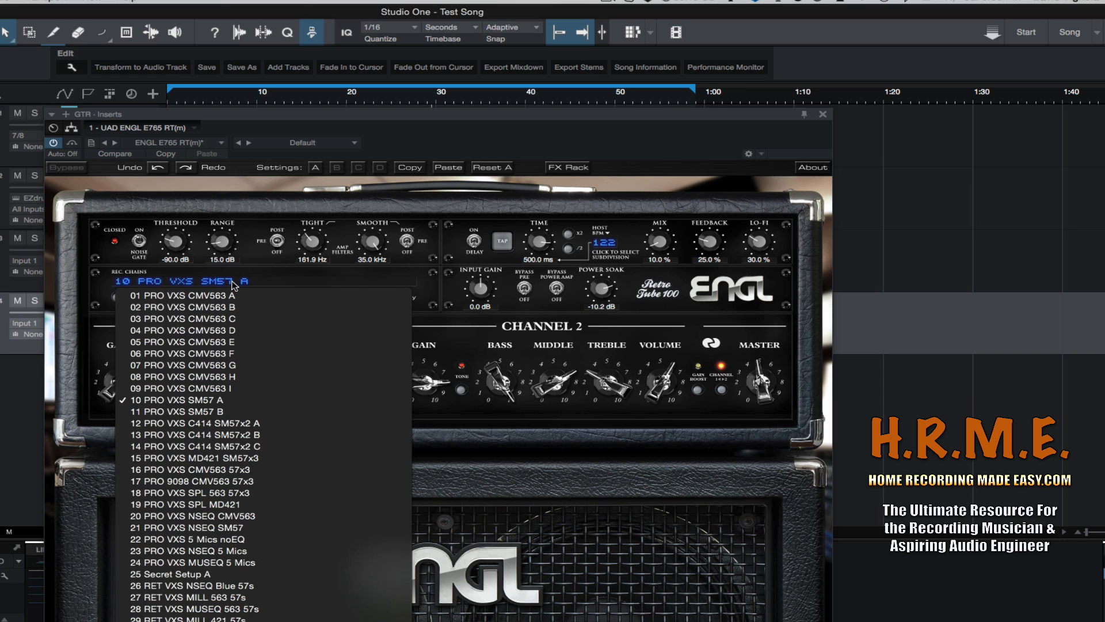
{"action": "left_click", "coordinate": [246, 448]}
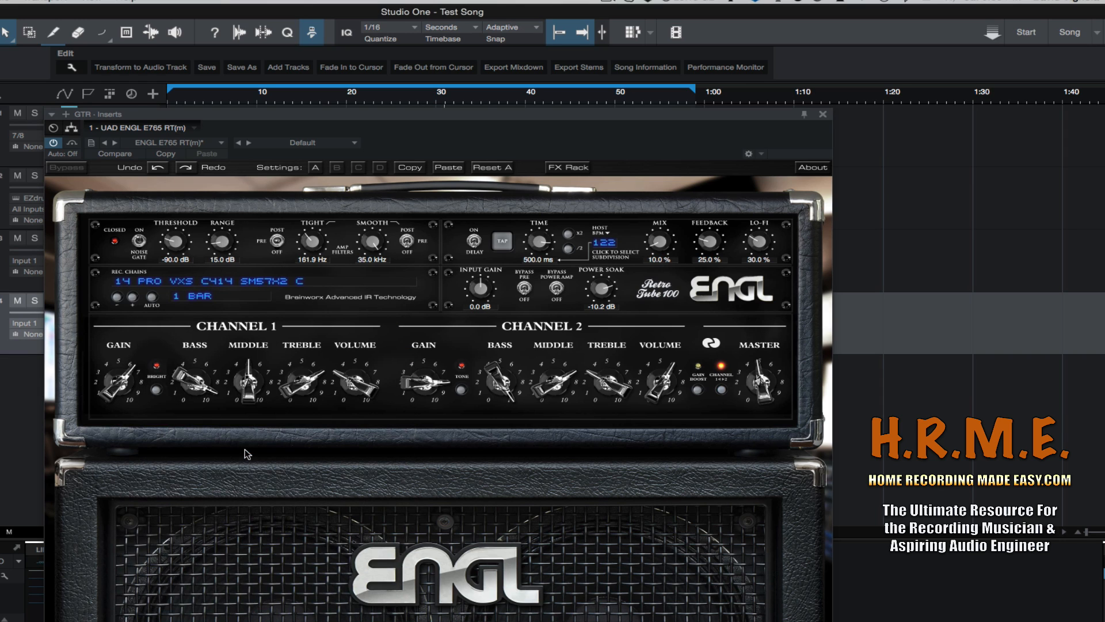
Audition recording chains 26 RET VXS NSEQ Blue 57s and 35 RET VXS NSEQ MD421 B, ending on 51 STD VXS R84 Ribbon.
{"action": "left_click", "coordinate": [243, 281]}
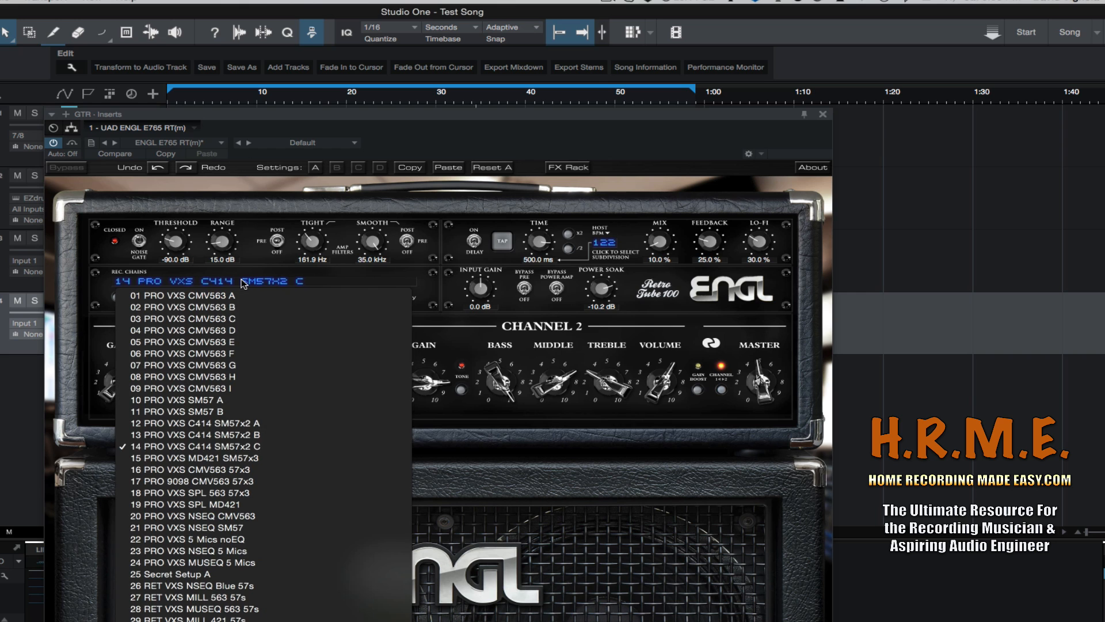
{"action": "left_click", "coordinate": [228, 588]}
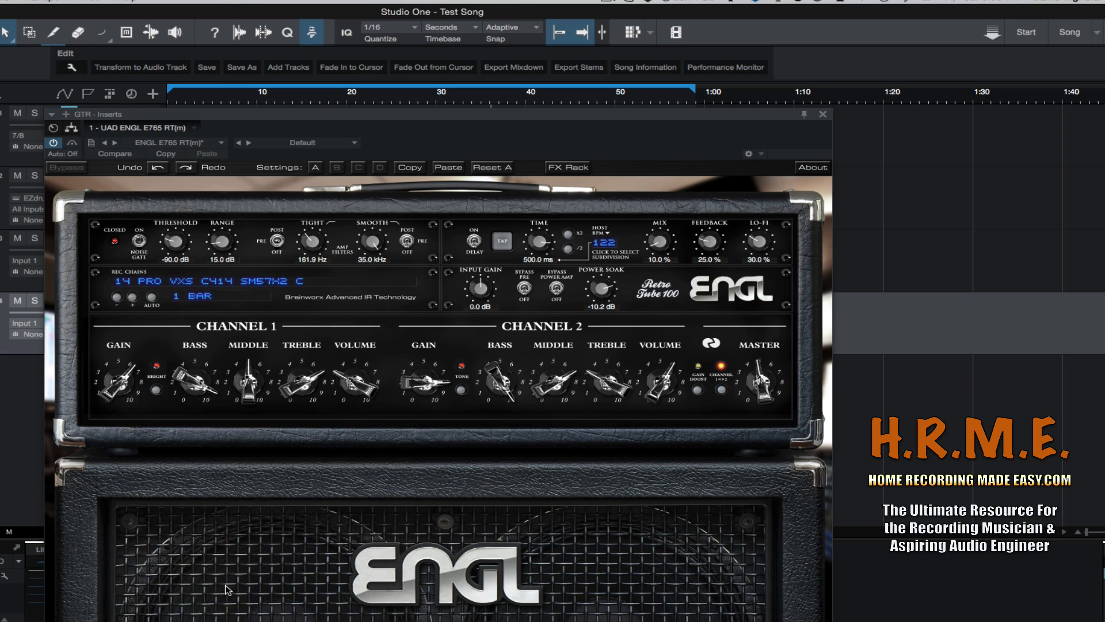
{"action": "left_click", "coordinate": [249, 282]}
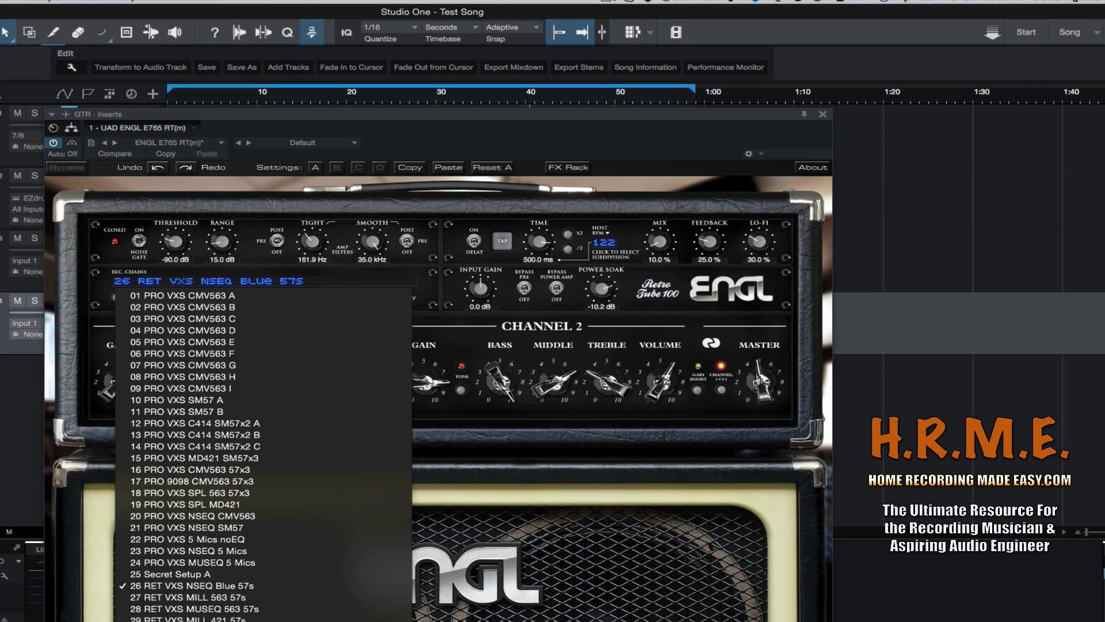
{"action": "left_click", "coordinate": [225, 610]}
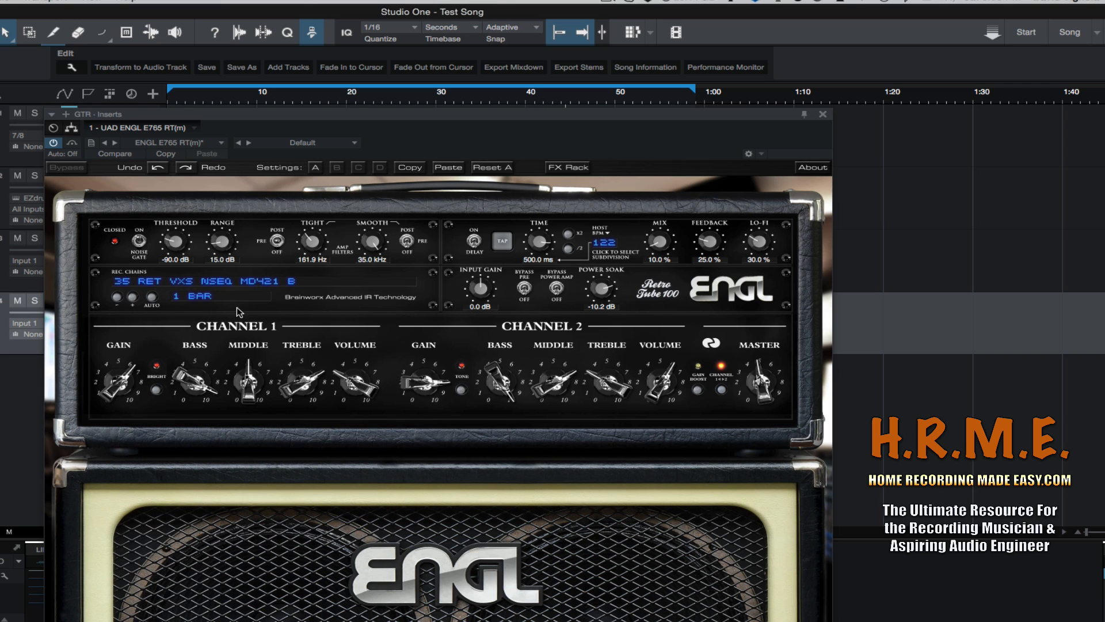
{"action": "left_click", "coordinate": [243, 282]}
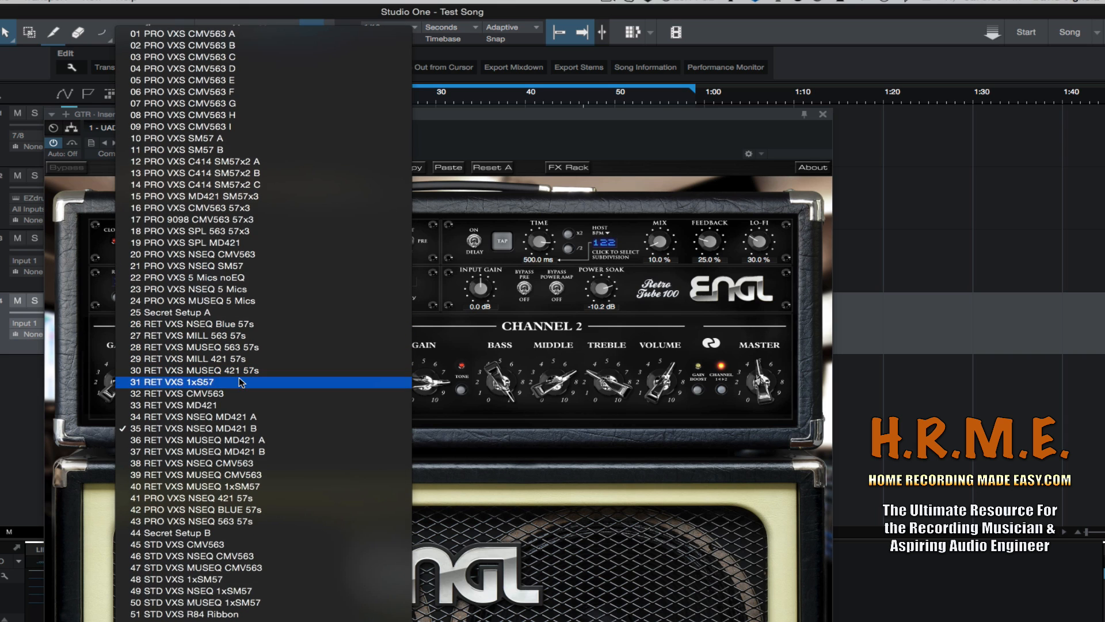
{"action": "left_click", "coordinate": [196, 614]}
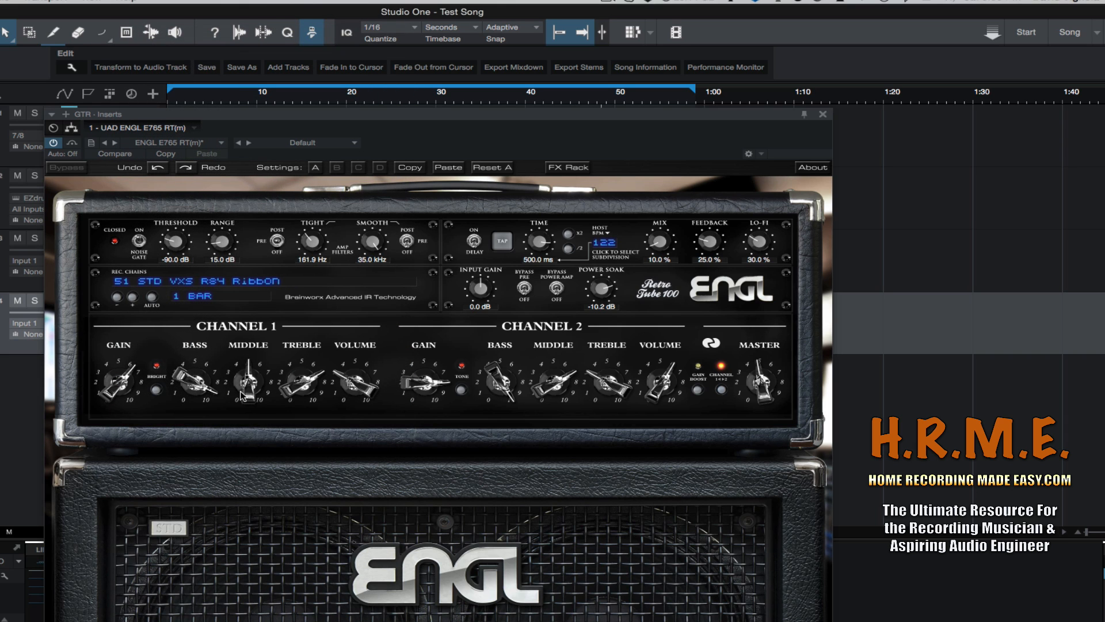
Audition recording chain 52 STD VXS NSEQ R84, and switch back to 01 PRO VXS CMV563 A.
{"action": "left_click", "coordinate": [251, 284]}
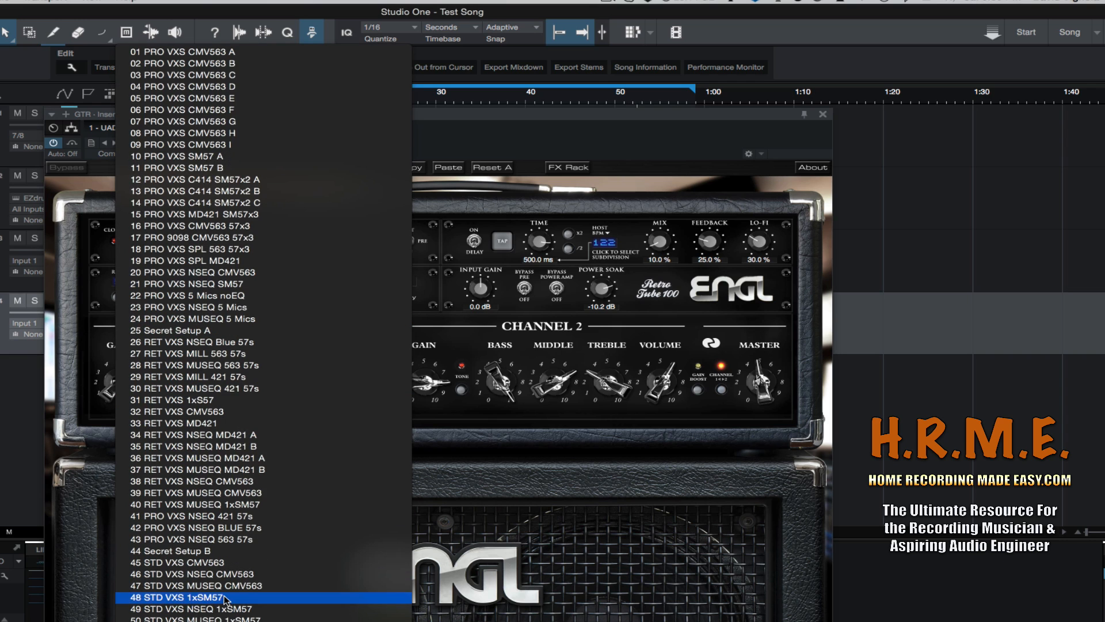
{"action": "left_click", "coordinate": [196, 614]}
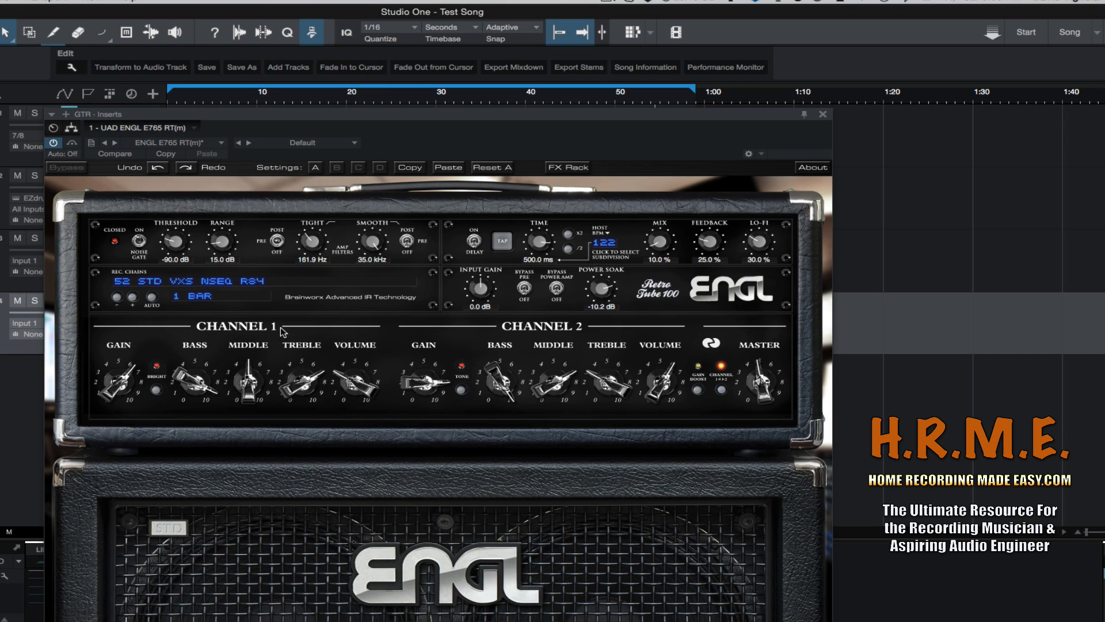
{"action": "left_click", "coordinate": [252, 286]}
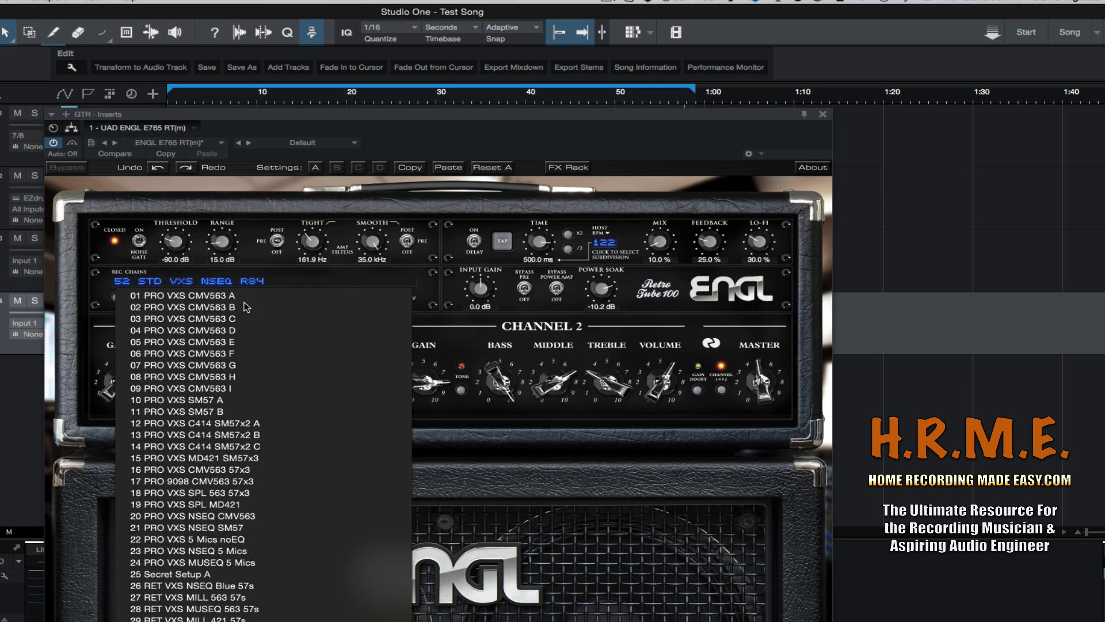
{"action": "left_click", "coordinate": [287, 278]}
{"action": "left_click", "coordinate": [272, 286]}
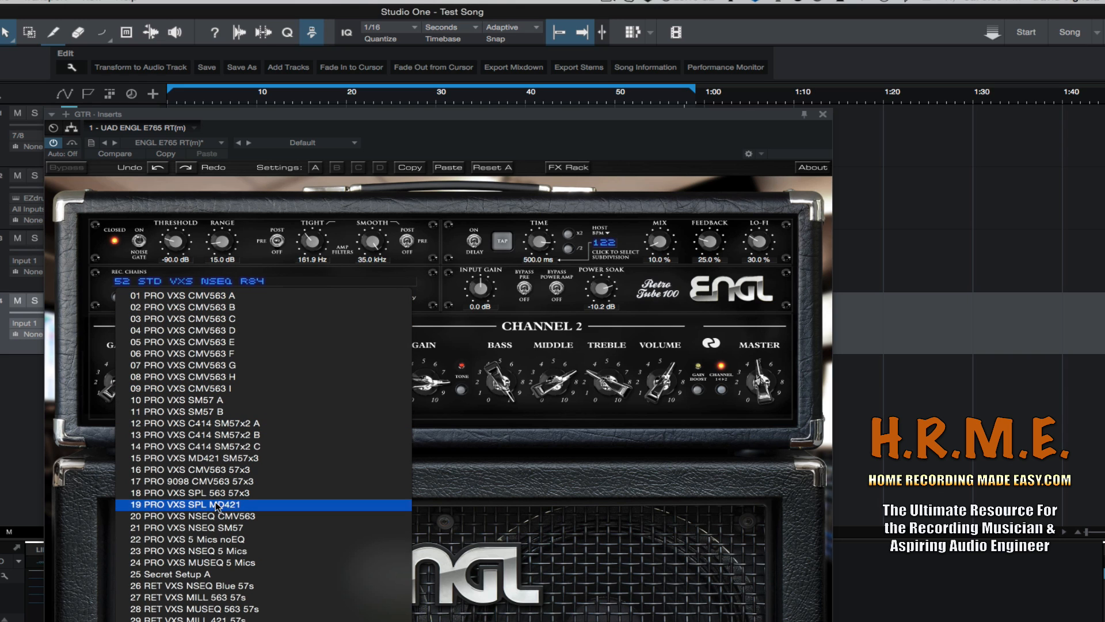
{"action": "left_click", "coordinate": [214, 296]}
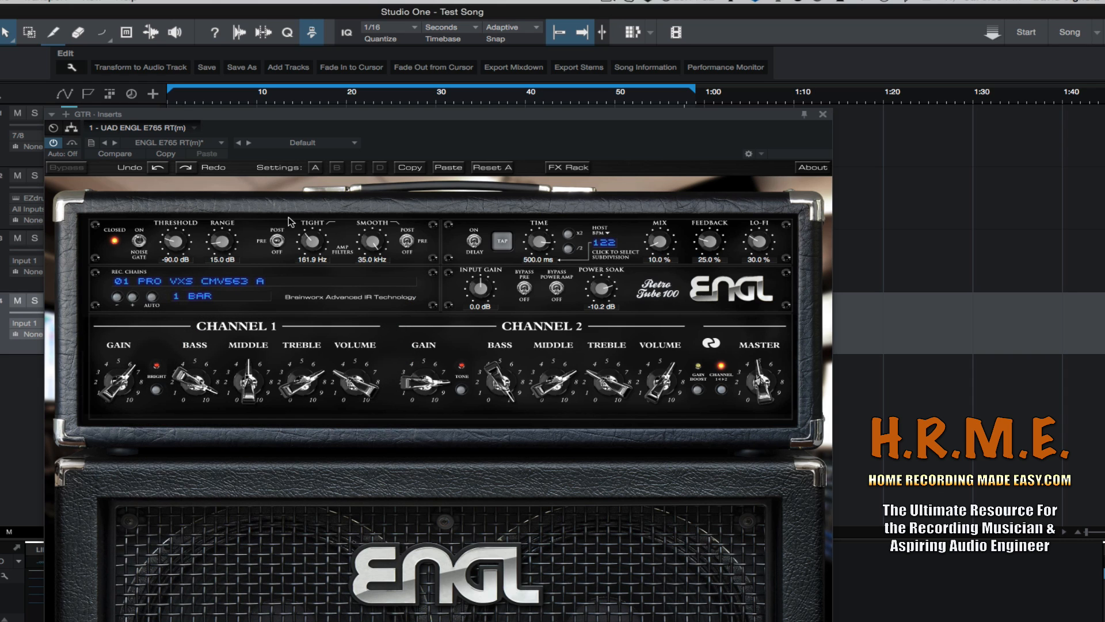
{"action": "left_click", "coordinate": [352, 142]}
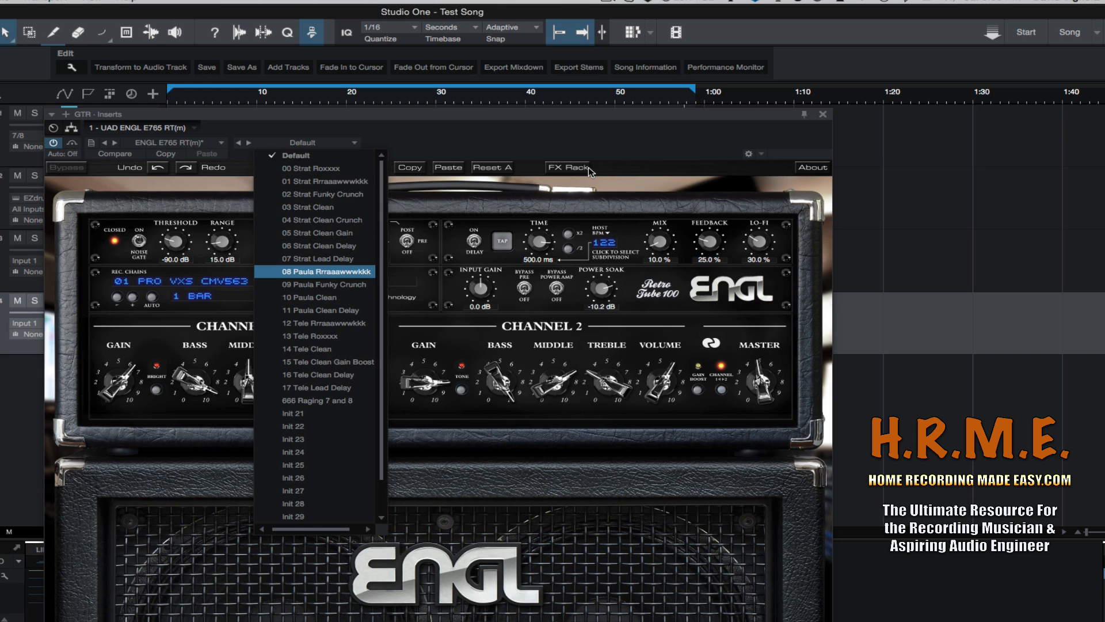
{"action": "left_click", "coordinate": [561, 144]}
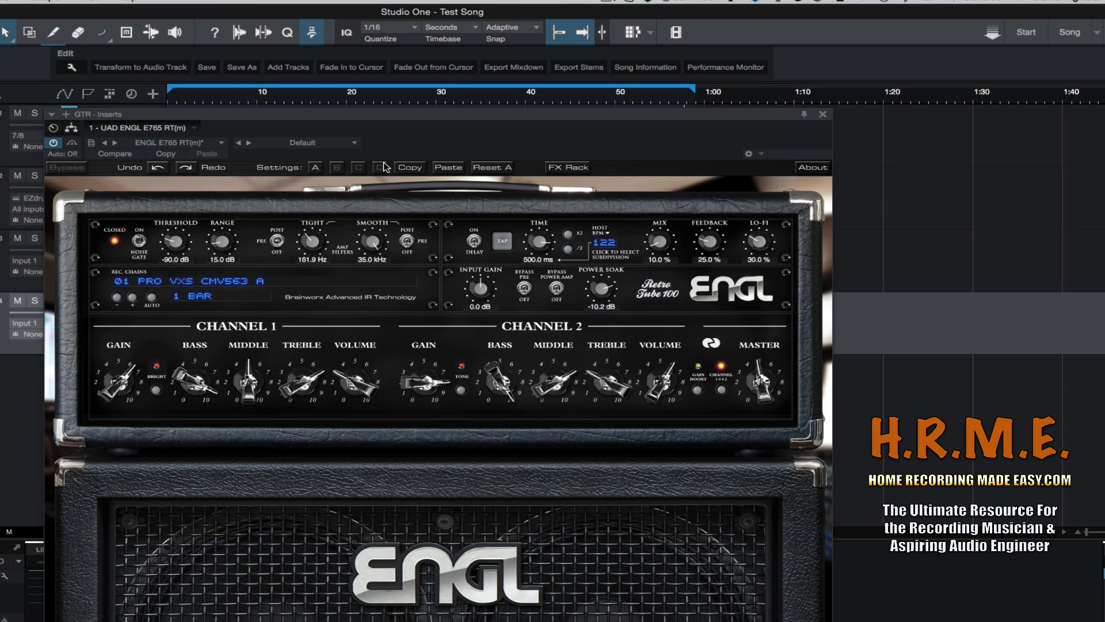
Centre Channel 1's Bass, Treble and Volume and Channel 2's Bass, Middle, Treble and Volume at about 5.
{"action": "left_click_drag", "start_coordinate": [177, 371], "coordinate": [188, 415]}
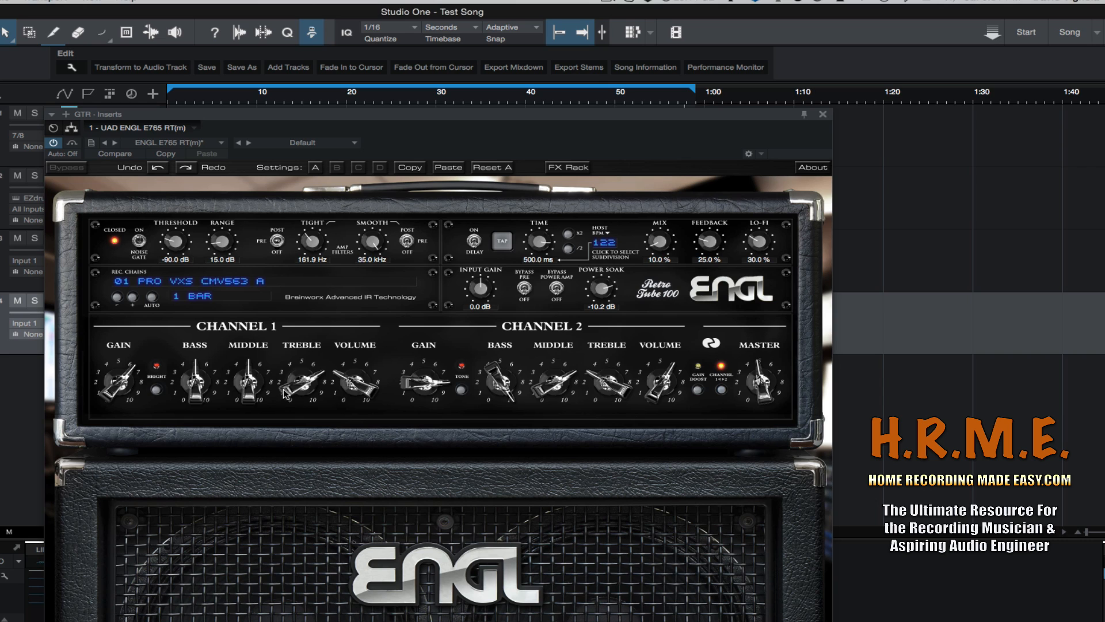
{"action": "left_click_drag", "start_coordinate": [285, 398], "coordinate": [287, 414]}
{"action": "left_click_drag", "start_coordinate": [334, 373], "coordinate": [339, 357]}
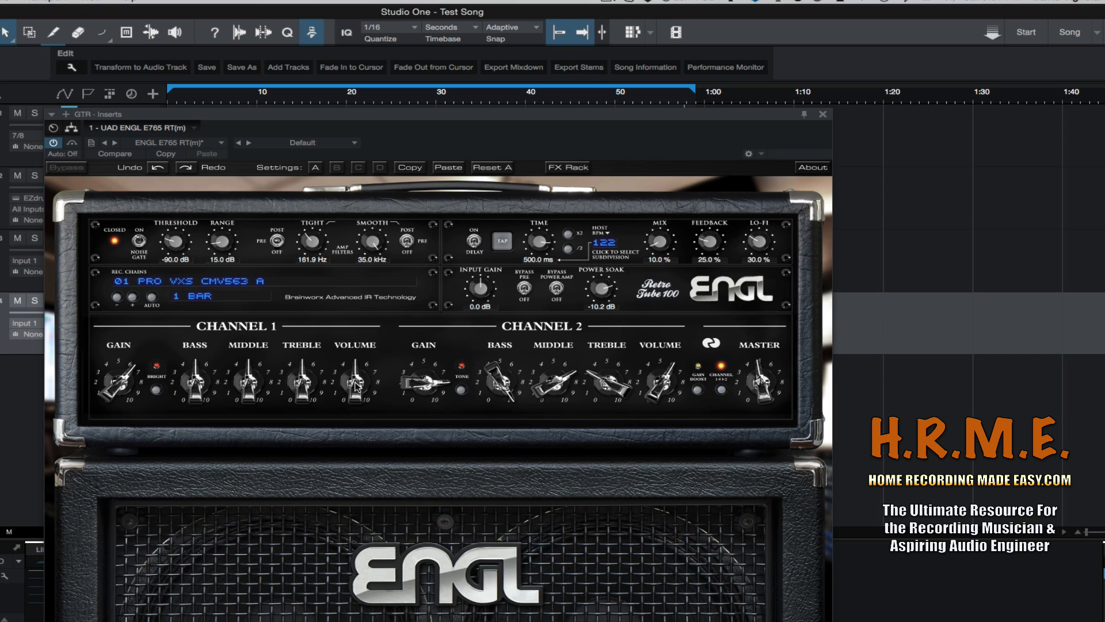
{"action": "left_click_drag", "start_coordinate": [492, 375], "coordinate": [481, 415]}
{"action": "left_click_drag", "start_coordinate": [556, 385], "coordinate": [554, 401]}
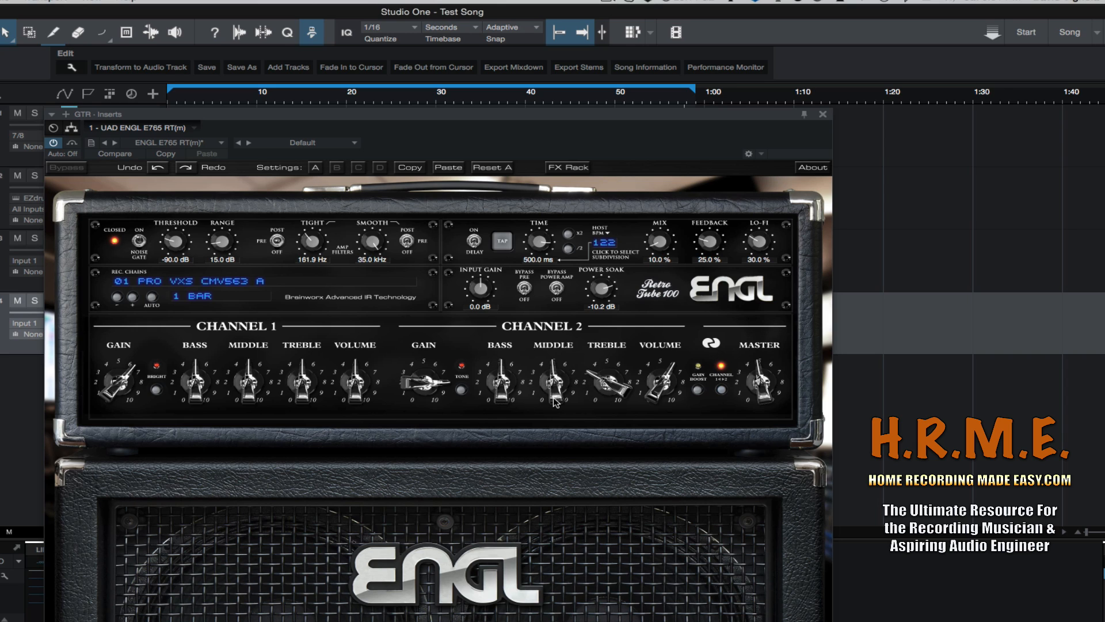
{"action": "left_click_drag", "start_coordinate": [626, 381], "coordinate": [669, 381]}
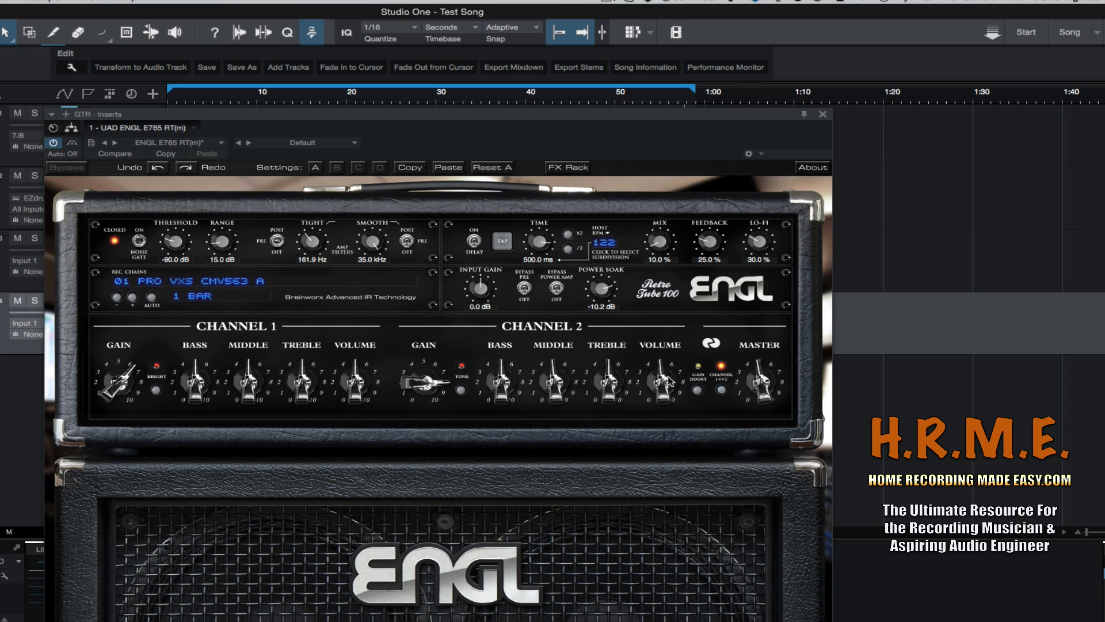
Switch the amp to Channel 1 and raise its Gain, Bass, Middle, Treble and Volume.
{"action": "left_click", "coordinate": [723, 393]}
{"action": "left_click_drag", "start_coordinate": [146, 388], "coordinate": [133, 366]}
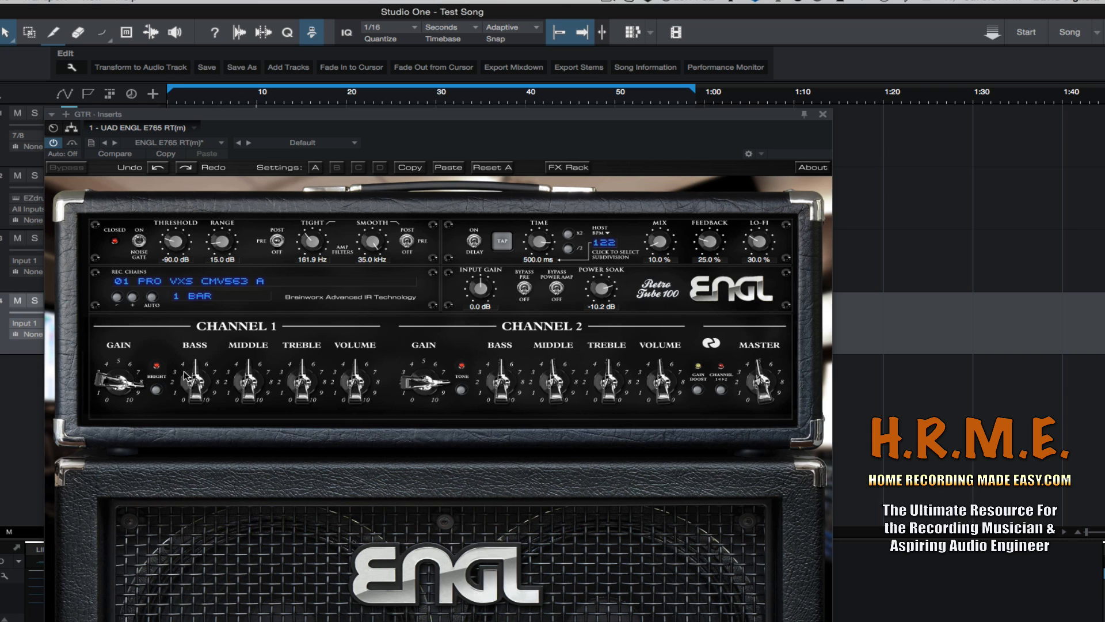
{"action": "left_click_drag", "start_coordinate": [199, 388], "coordinate": [240, 363]}
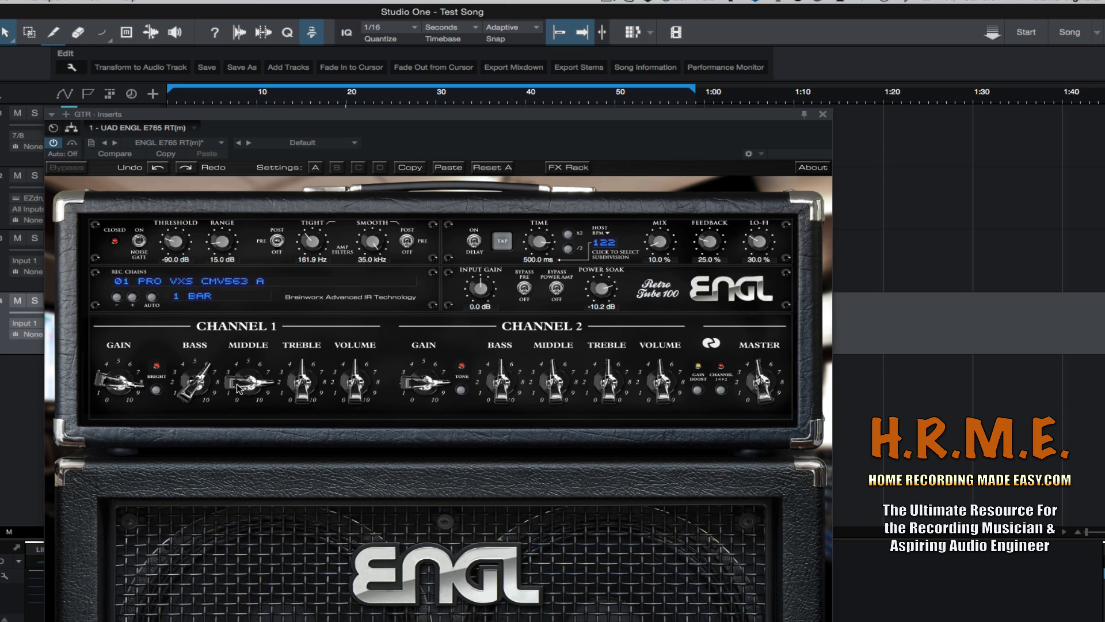
{"action": "mouse_move", "coordinate": [237, 409]}
{"action": "left_mouse_down"}
{"action": "mouse_move", "coordinate": [239, 469]}
{"action": "mouse_move", "coordinate": [240, 406]}
{"action": "left_mouse_up"}
{"action": "left_click_drag", "start_coordinate": [301, 386], "coordinate": [350, 353]}
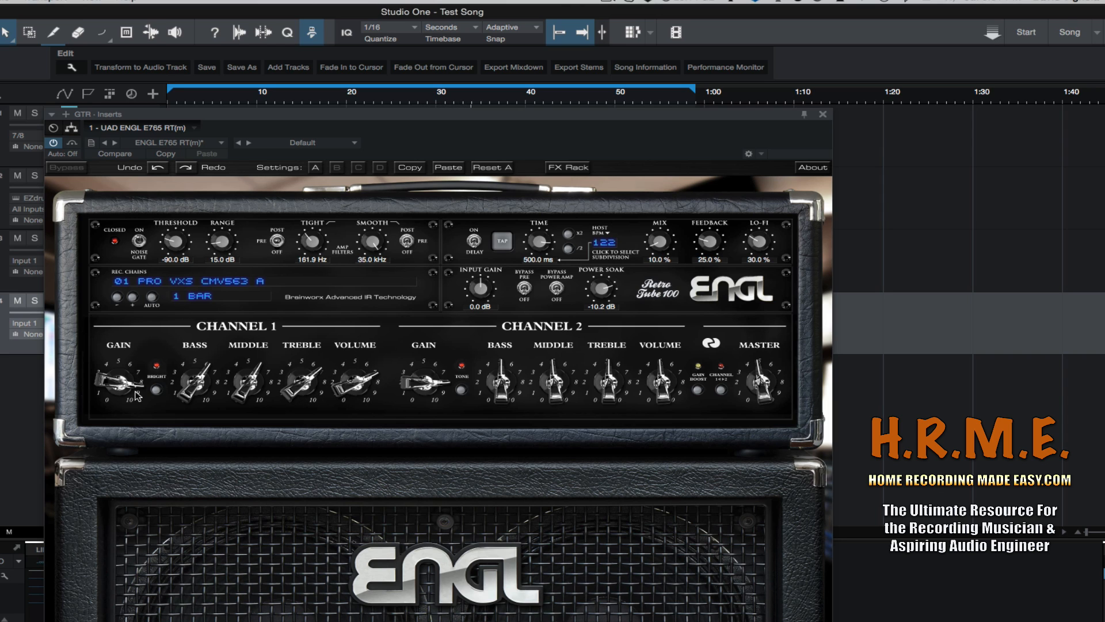
Lower Channel 1's Gain, turn on its Bright switch, and raise the Gain again.
{"action": "left_click_drag", "start_coordinate": [117, 384], "coordinate": [120, 413]}
{"action": "left_click", "coordinate": [155, 391]}
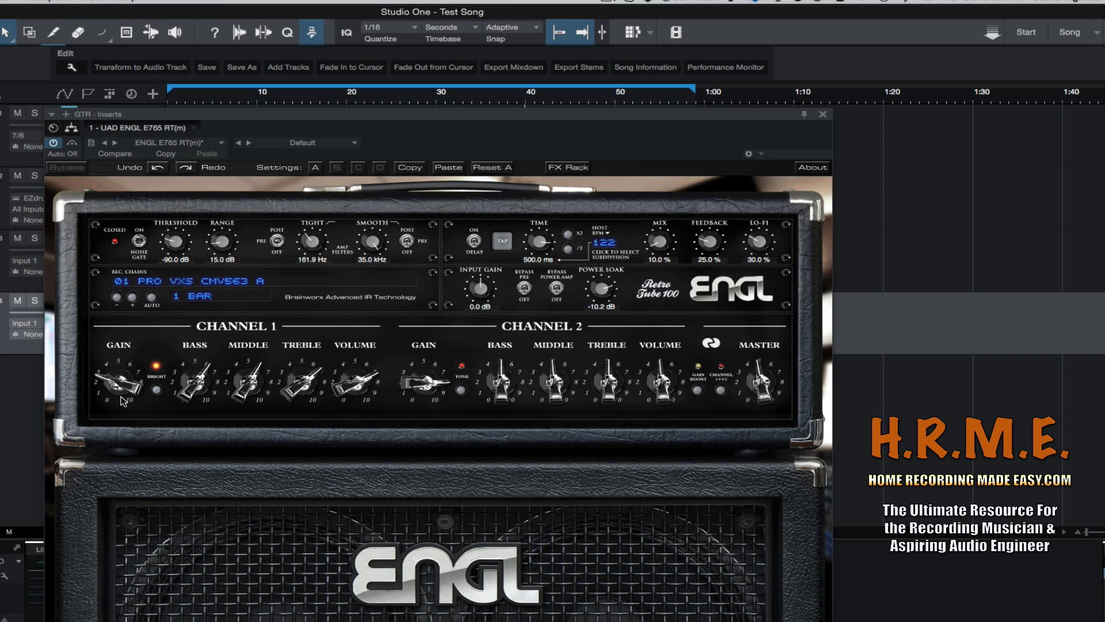
{"action": "left_click_drag", "start_coordinate": [121, 384], "coordinate": [124, 347]}
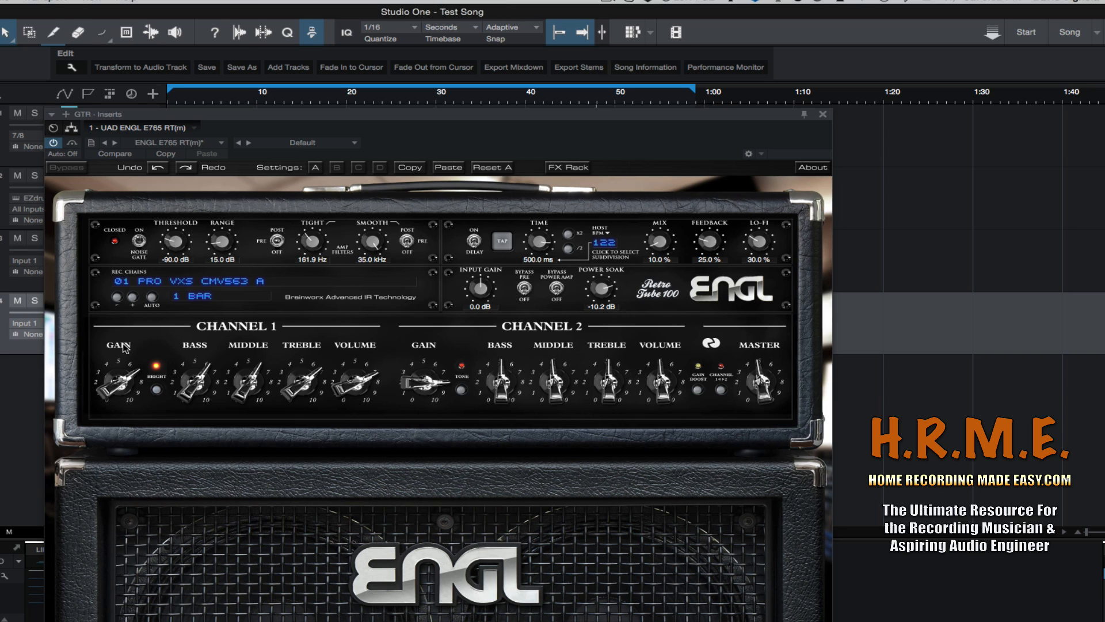
Lower Channel 1's Middle below centre and bring its Gain down to about 5.
{"action": "scroll", "coordinate": [356, 382], "scroll_direction": "down", "scroll_amount": 2}
{"action": "mouse_move", "coordinate": [248, 384]}
{"action": "left_mouse_down"}
{"action": "mouse_move", "coordinate": [246, 427]}
{"action": "mouse_move", "coordinate": [246, 405]}
{"action": "left_mouse_up"}
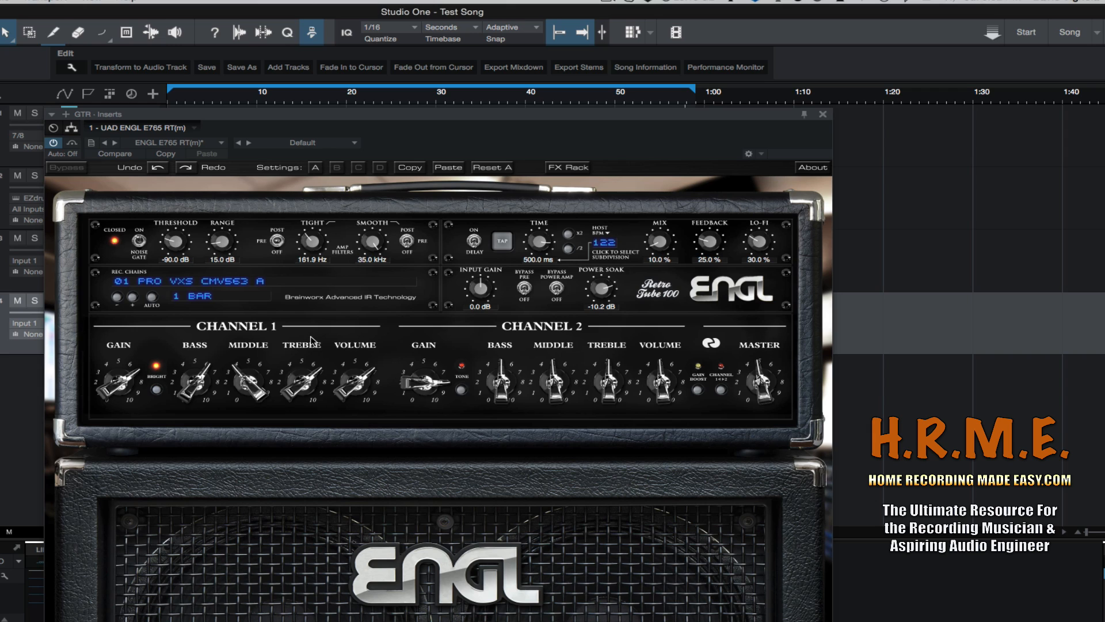
{"action": "left_click_drag", "start_coordinate": [119, 393], "coordinate": [114, 411]}
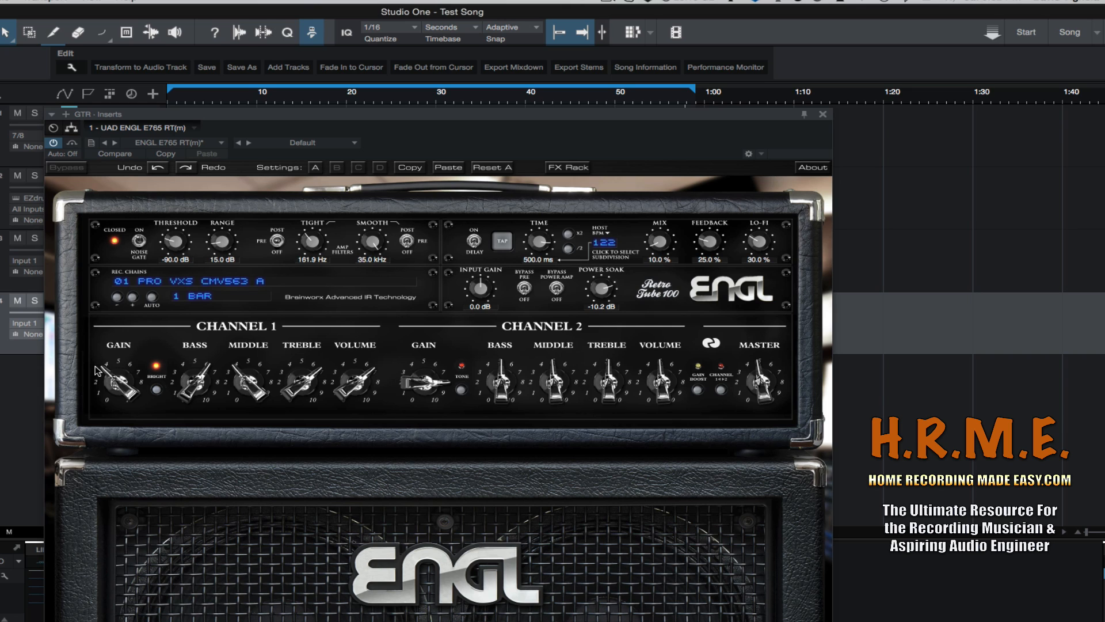
{"action": "left_click_drag", "start_coordinate": [115, 383], "coordinate": [115, 366]}
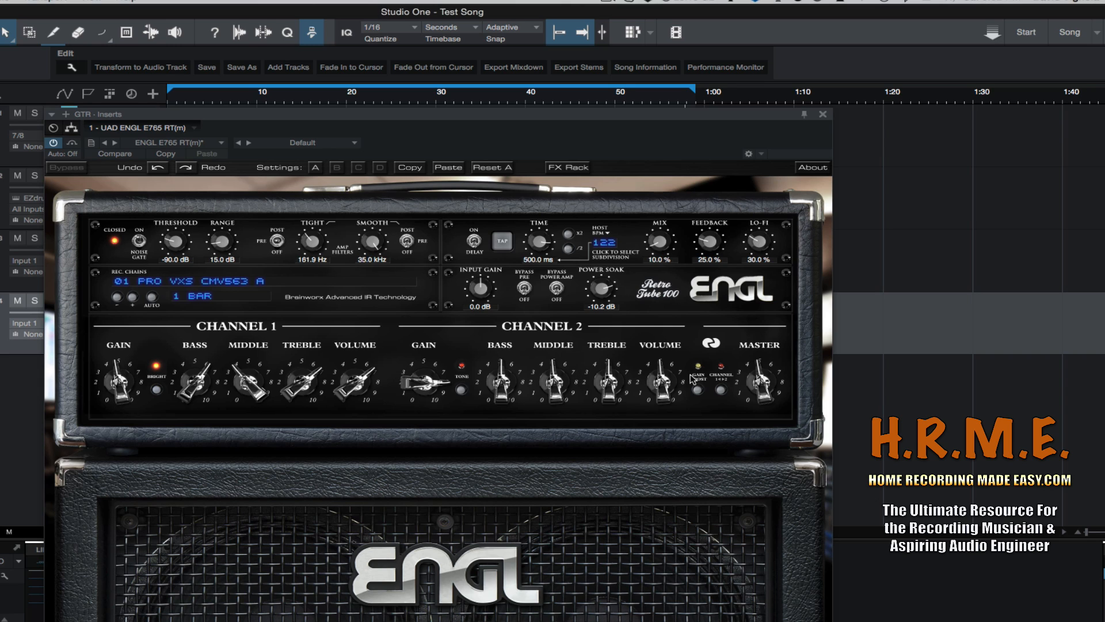
Switch the amp to Channel 2, compare its Tone switch on and off, and set its Gain above centre.
{"action": "left_click", "coordinate": [720, 390]}
{"action": "left_click", "coordinate": [463, 392]}
{"action": "left_click", "coordinate": [462, 391]}
{"action": "left_click_drag", "start_coordinate": [415, 382], "coordinate": [409, 414]}
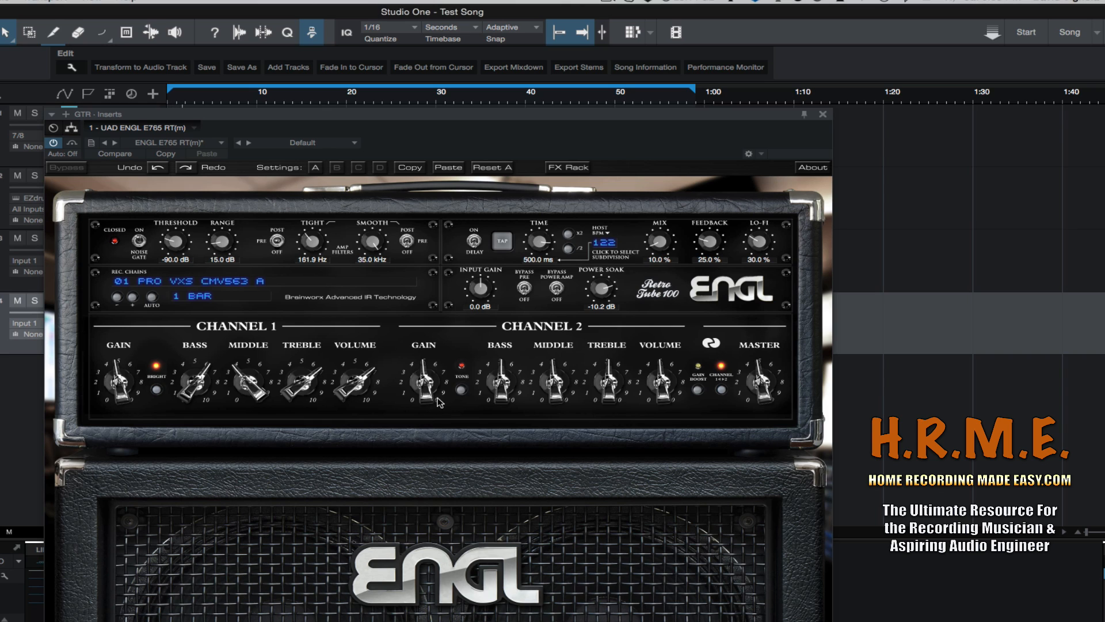
{"action": "mouse_move", "coordinate": [426, 382]}
{"action": "left_mouse_down"}
{"action": "mouse_move", "coordinate": [428, 334]}
{"action": "mouse_move", "coordinate": [427, 440]}
{"action": "mouse_move", "coordinate": [435, 372]}
{"action": "left_mouse_up"}
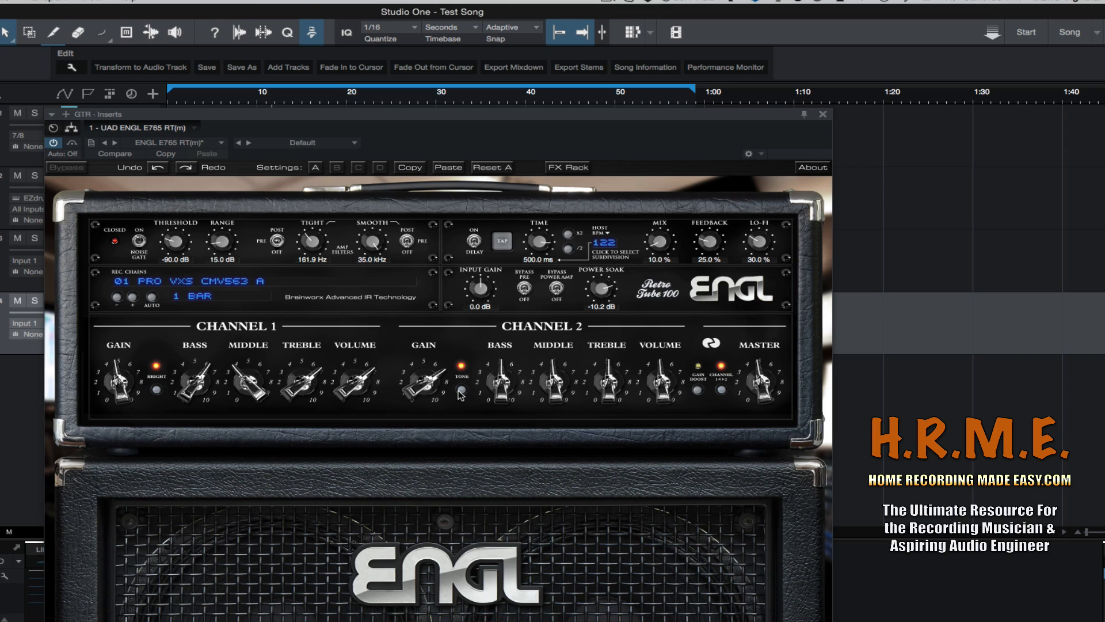
Set Channel 2's Bass slightly above centre while comparing the Tone switch, leaving Tone on.
{"action": "left_click", "coordinate": [461, 391]}
{"action": "left_click_drag", "start_coordinate": [504, 387], "coordinate": [504, 465]}
{"action": "left_click", "coordinate": [463, 390]}
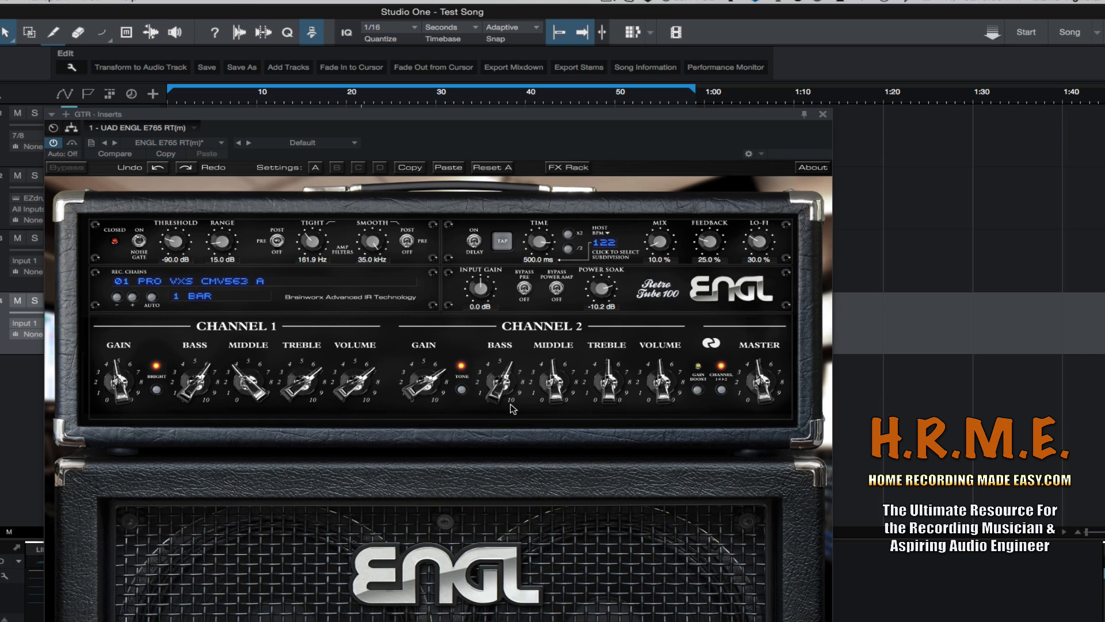
Raise Channel 2's Treble and Volume and the Master above centre, and lower Channel 2's Middle below centre.
{"action": "left_click_drag", "start_coordinate": [556, 387], "coordinate": [609, 423]}
{"action": "left_click_drag", "start_coordinate": [660, 385], "coordinate": [656, 357]}
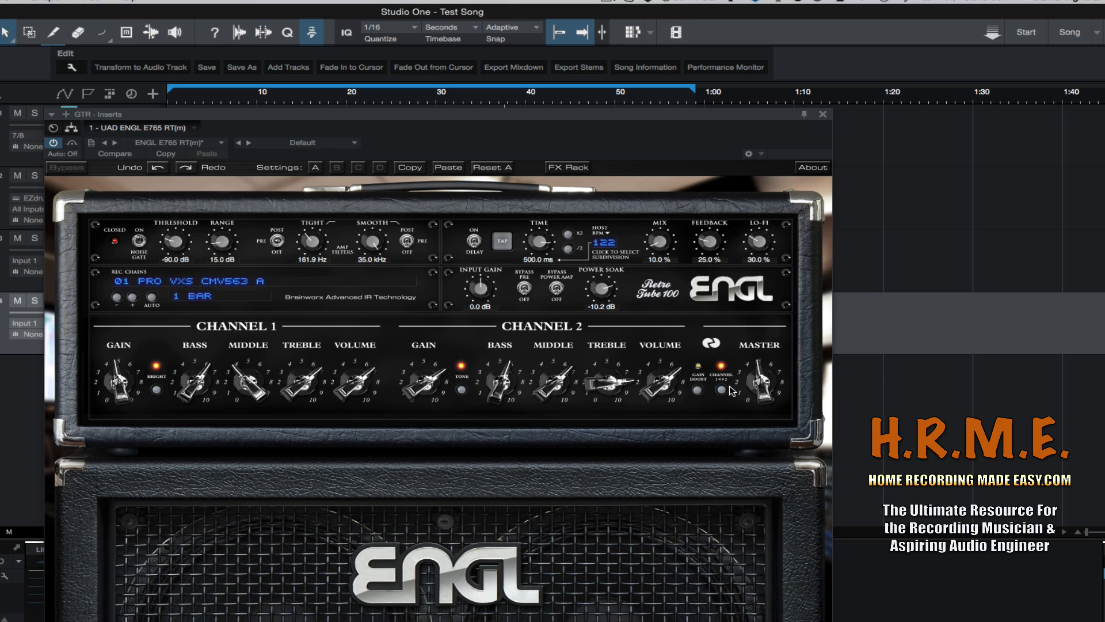
{"action": "left_click_drag", "start_coordinate": [761, 379], "coordinate": [765, 374]}
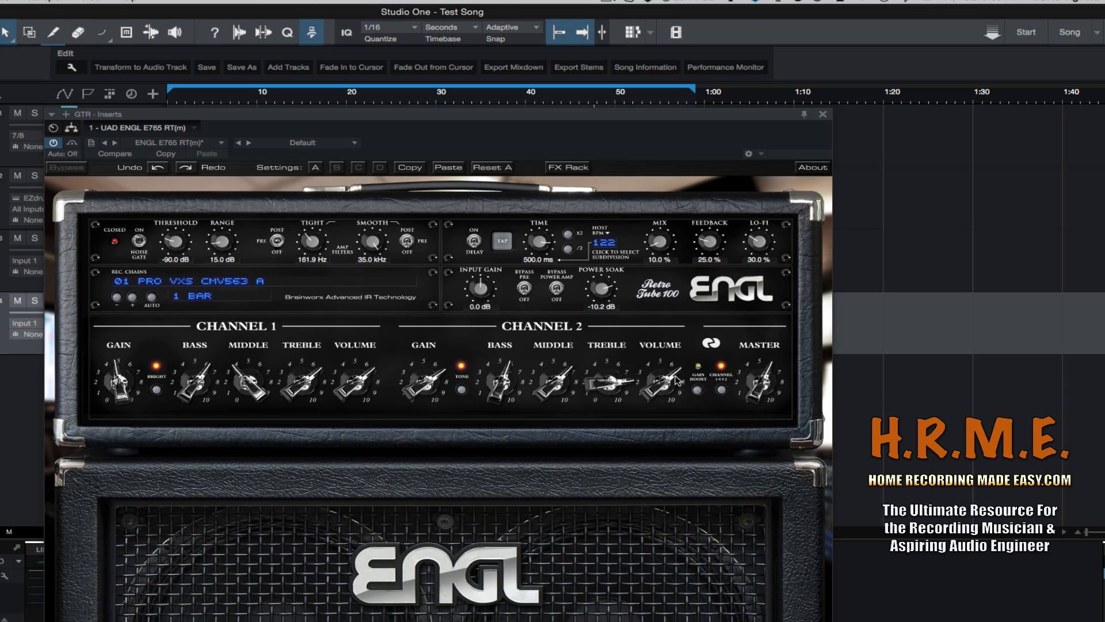
{"action": "left_click_drag", "start_coordinate": [663, 384], "coordinate": [662, 394]}
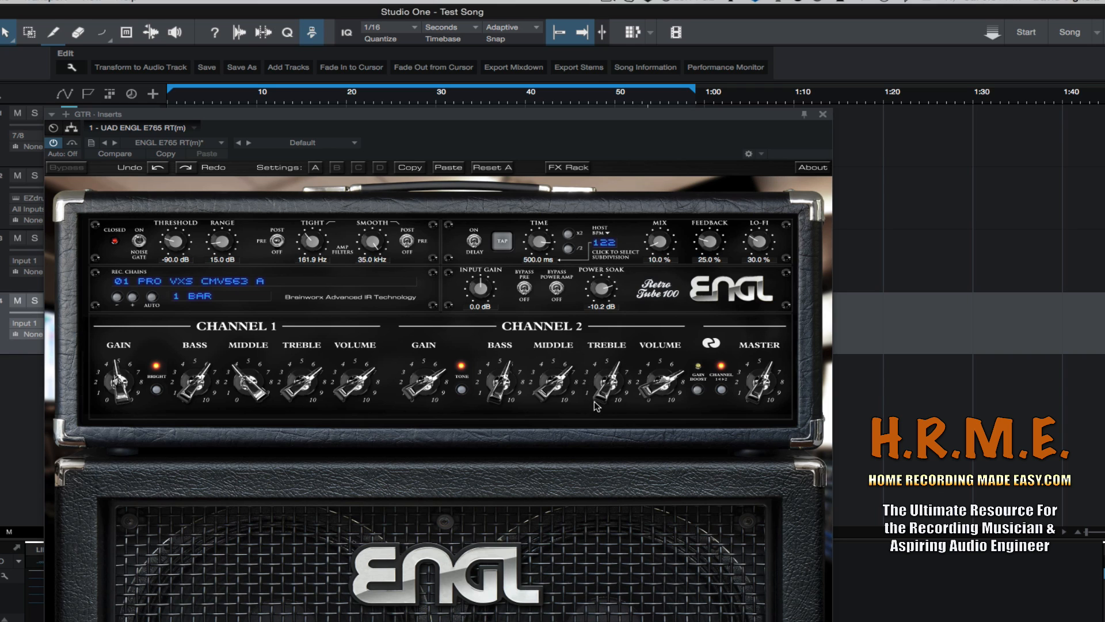
{"action": "left_click_drag", "start_coordinate": [549, 388], "coordinate": [545, 415]}
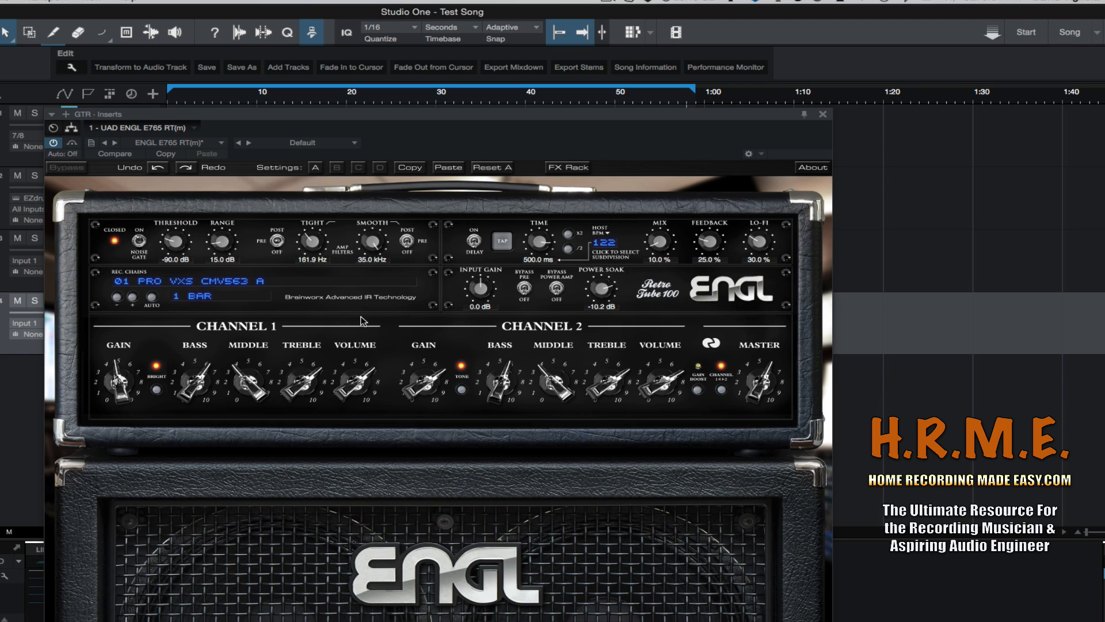
Audition the factory presets 00 Strat Roxxxx and 01 Strat Rrraaawwwkkk.
{"action": "left_click", "coordinate": [346, 142]}
{"action": "left_click", "coordinate": [339, 169]}
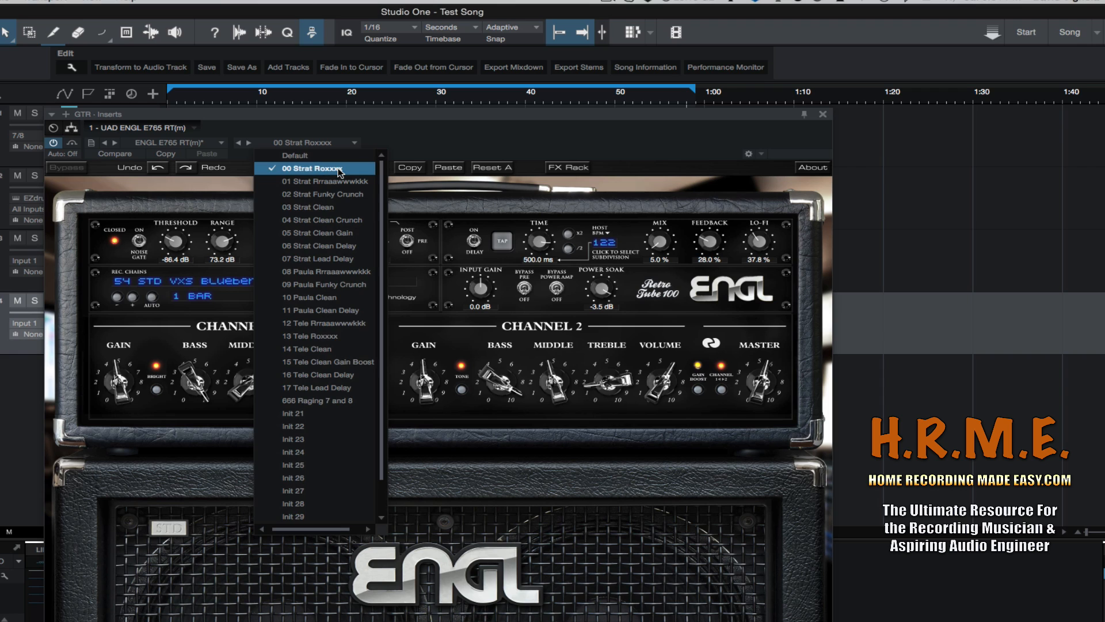
{"action": "left_click", "coordinate": [340, 168]}
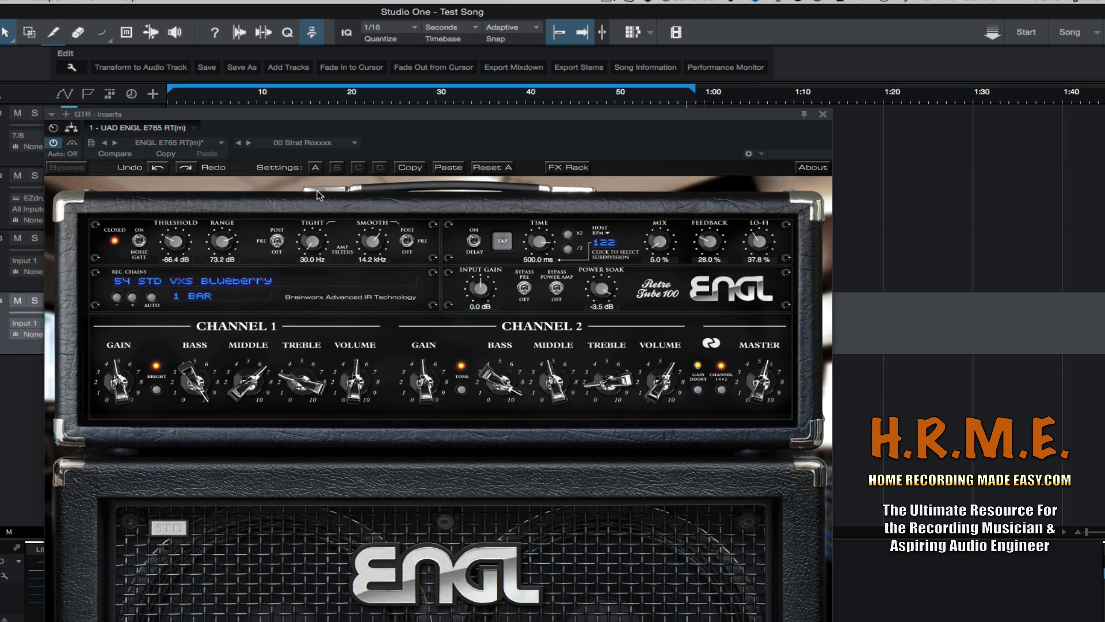
{"action": "left_click", "coordinate": [355, 144]}
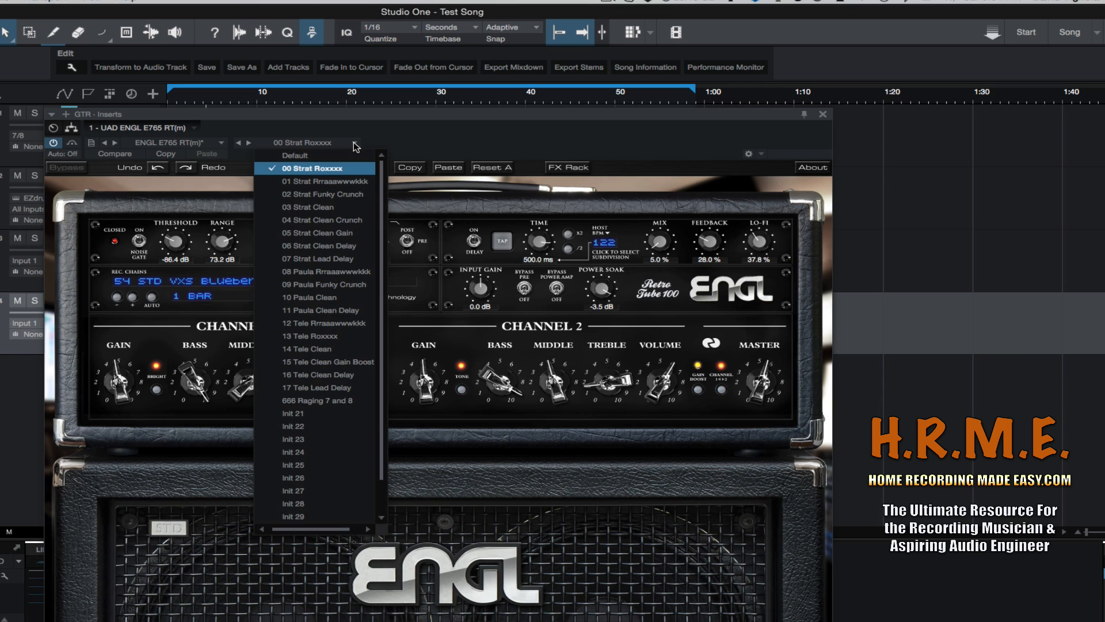
{"action": "left_click", "coordinate": [344, 180]}
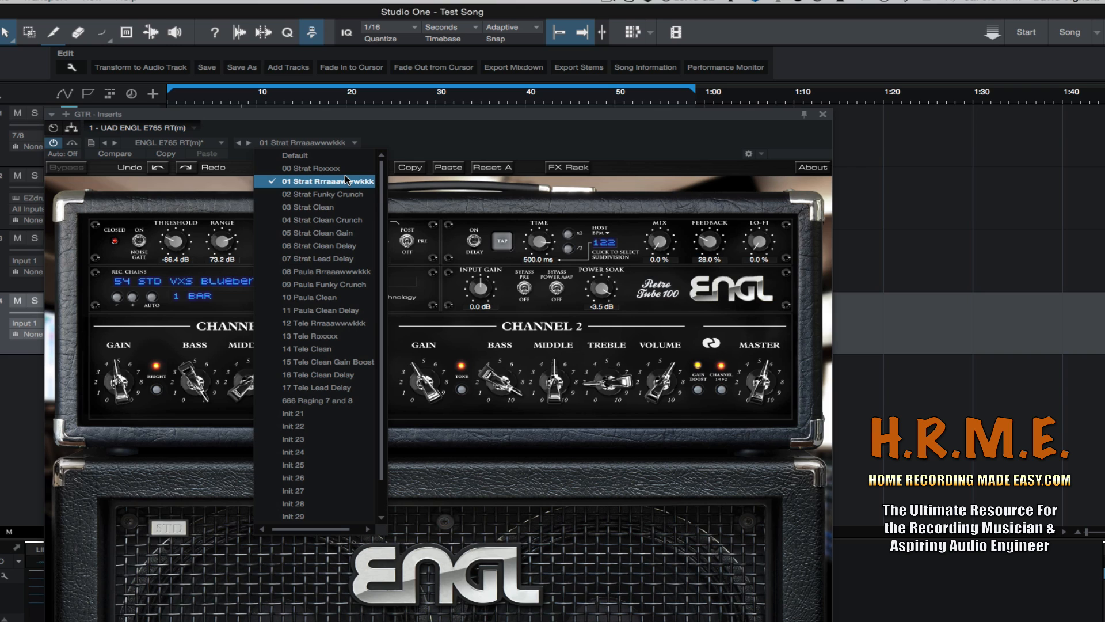
Audition the presets 02 Strat Funky Crunch, 03 Strat Clean, 04 Strat Clean Crunch, 05 Strat Clean Gain and 06 Strat Clean Delay.
{"action": "left_click", "coordinate": [322, 196]}
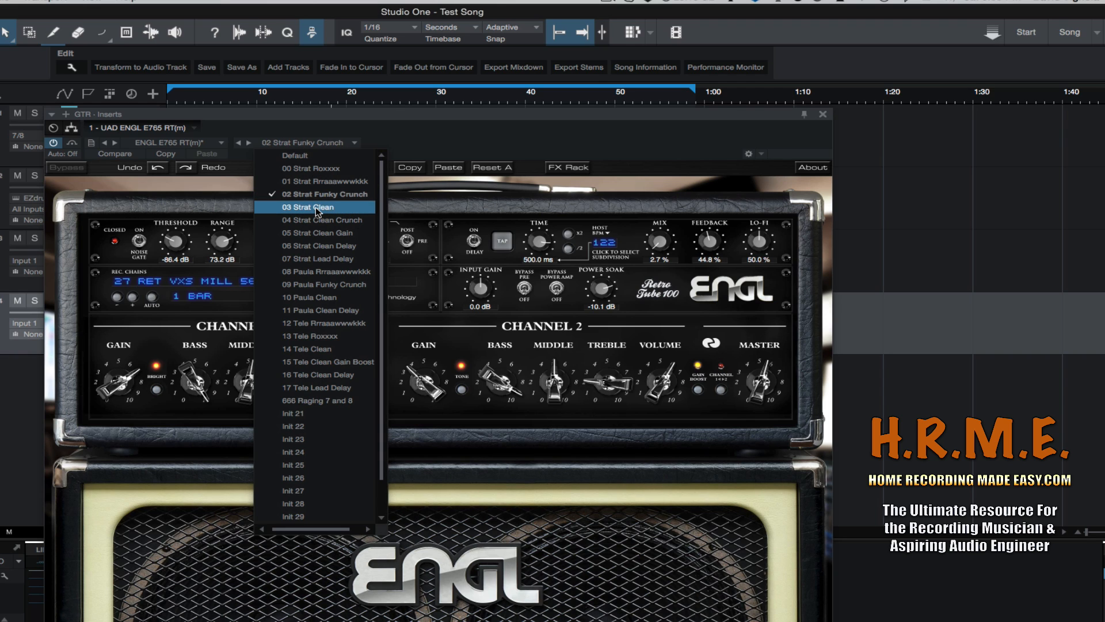
{"action": "left_click", "coordinate": [316, 208]}
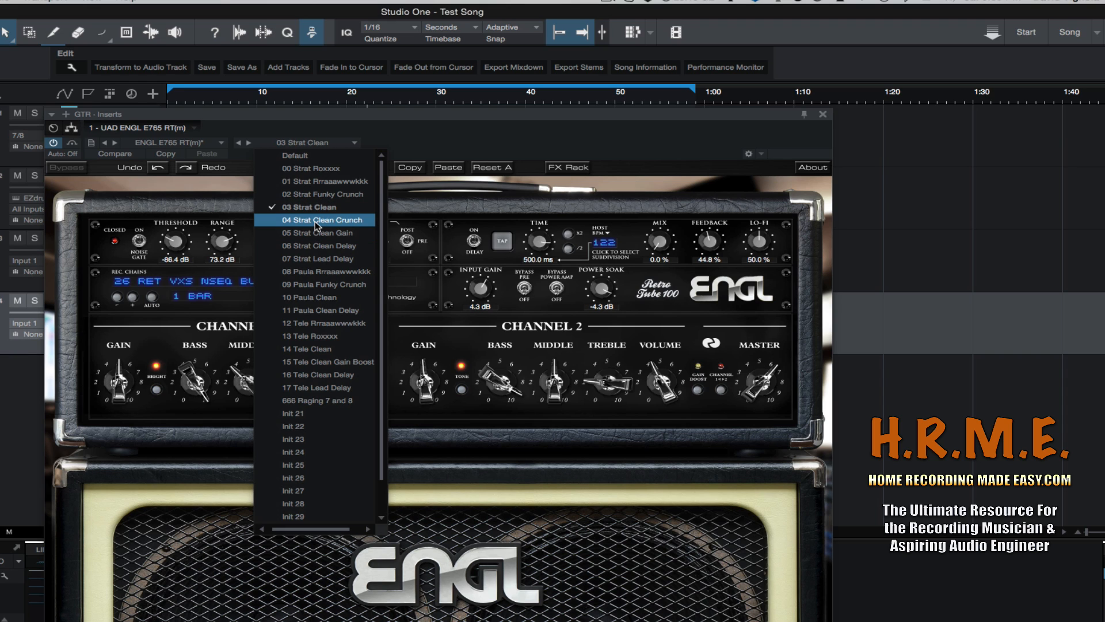
{"action": "left_click", "coordinate": [315, 221]}
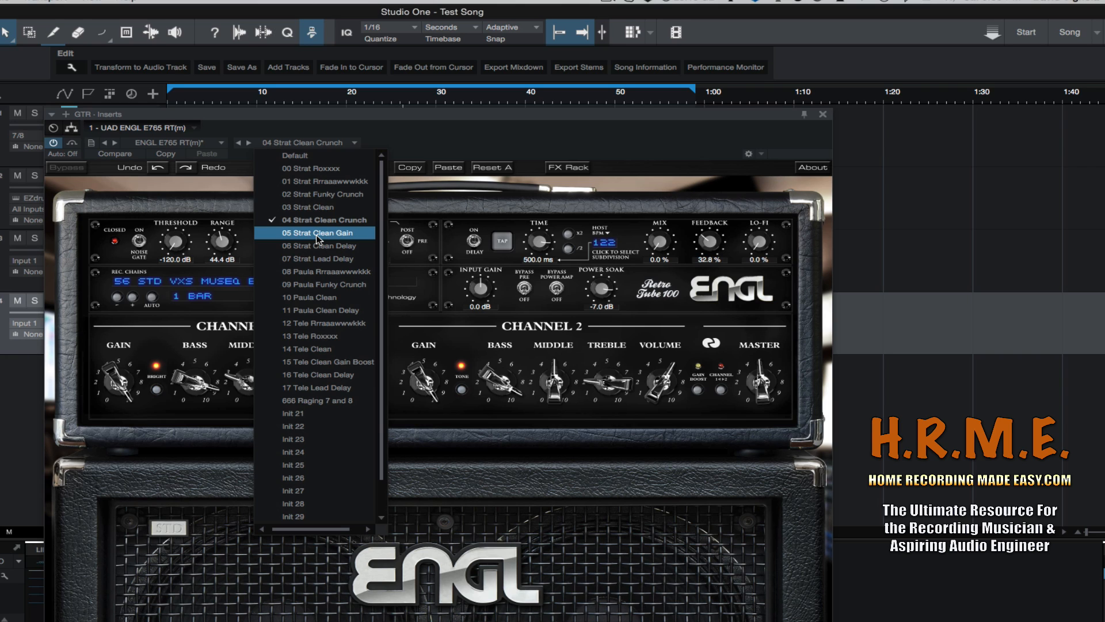
{"action": "left_click", "coordinate": [317, 235]}
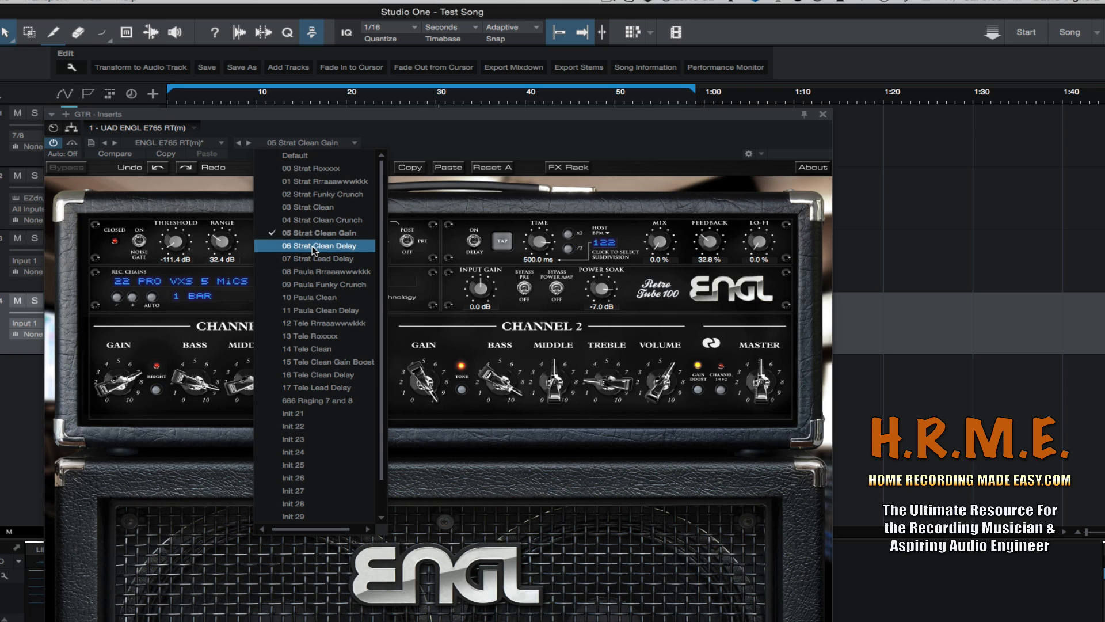
{"action": "left_click", "coordinate": [314, 247]}
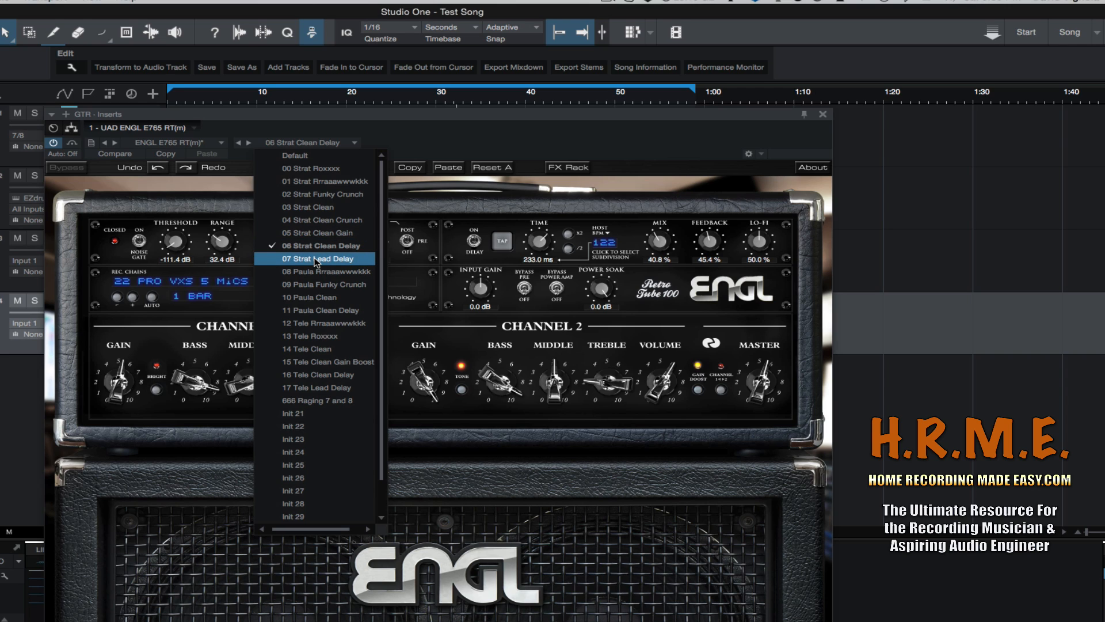
Audition the presets 07 Strat Lead Delay, 08 Paula Rrraaawwwkkk, 09 Paula Funky Crunch, 10 Paula Clean, 11 Paula Clean Delay and 12 Tele Rrraaawwwkkk.
{"action": "left_click", "coordinate": [316, 260]}
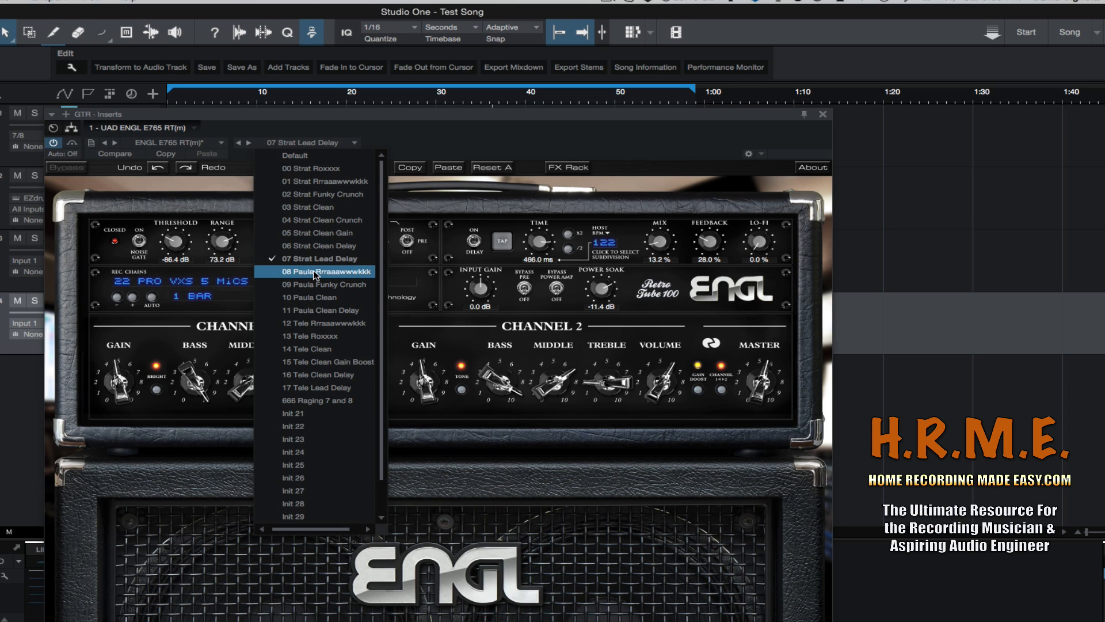
{"action": "left_click", "coordinate": [314, 273]}
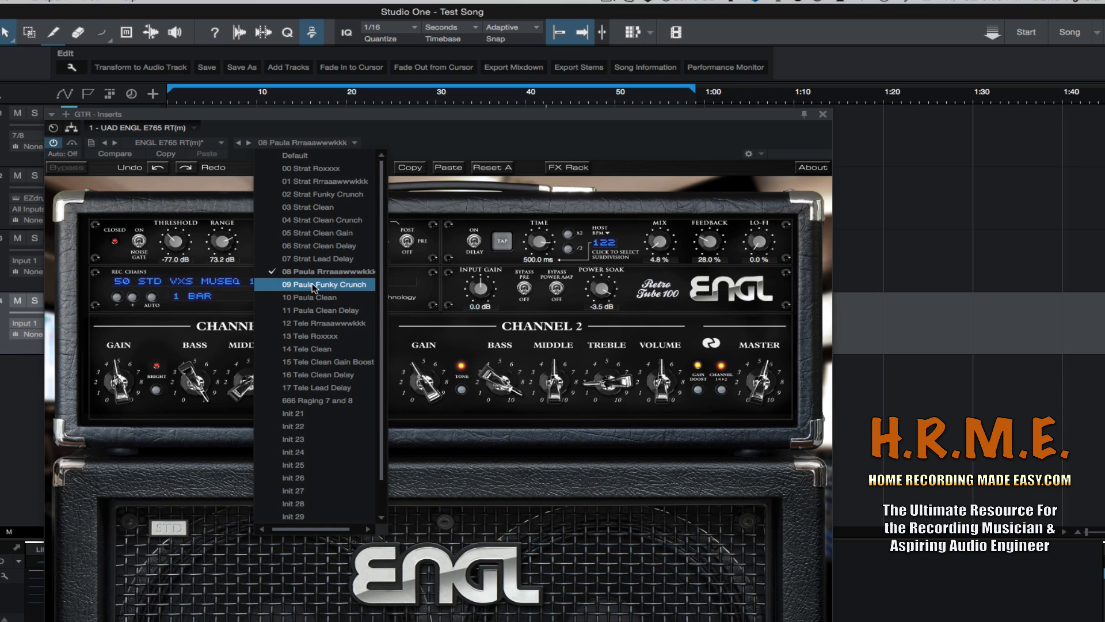
{"action": "left_click", "coordinate": [314, 286]}
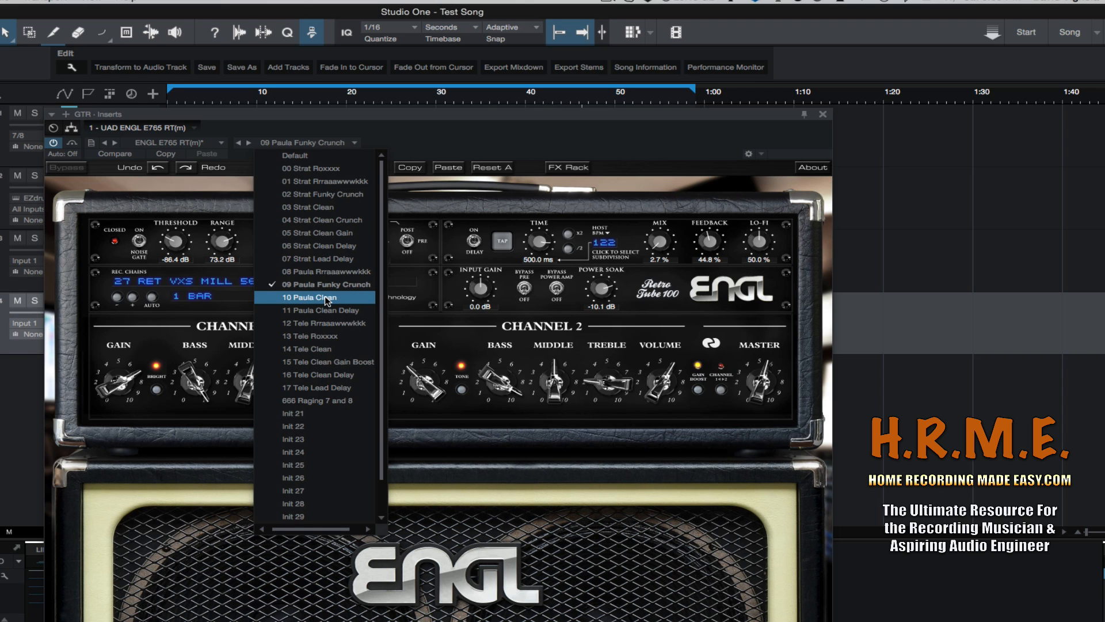
{"action": "left_click", "coordinate": [325, 297]}
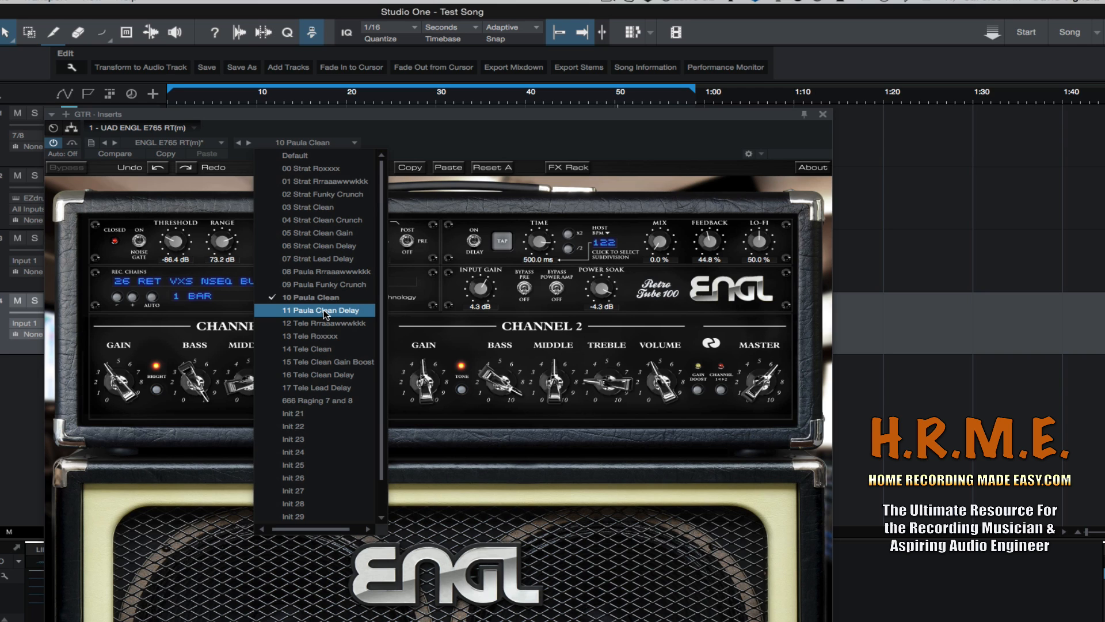
{"action": "left_click", "coordinate": [325, 312]}
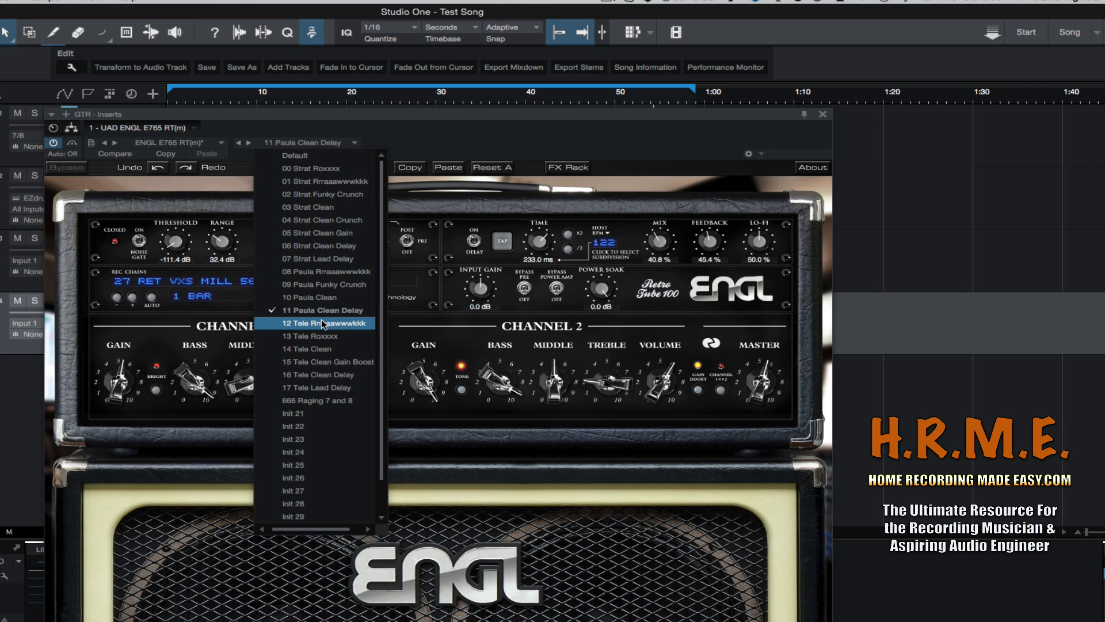
{"action": "left_click", "coordinate": [323, 324]}
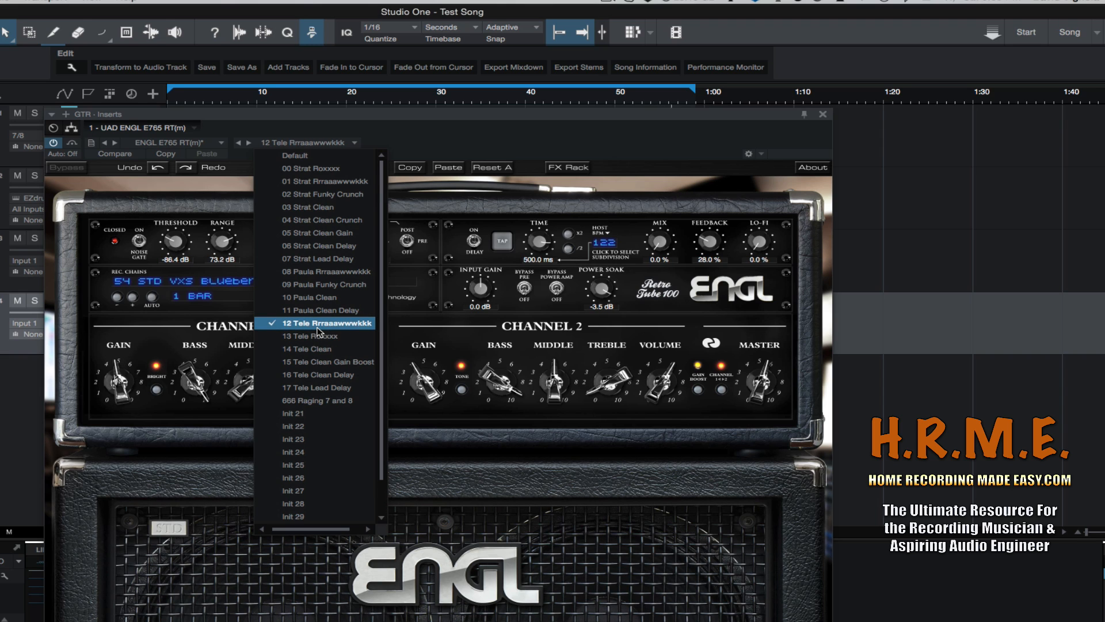
Return to the factory preset 03 Strat Clean and close the preset list.
{"action": "left_click", "coordinate": [320, 298]}
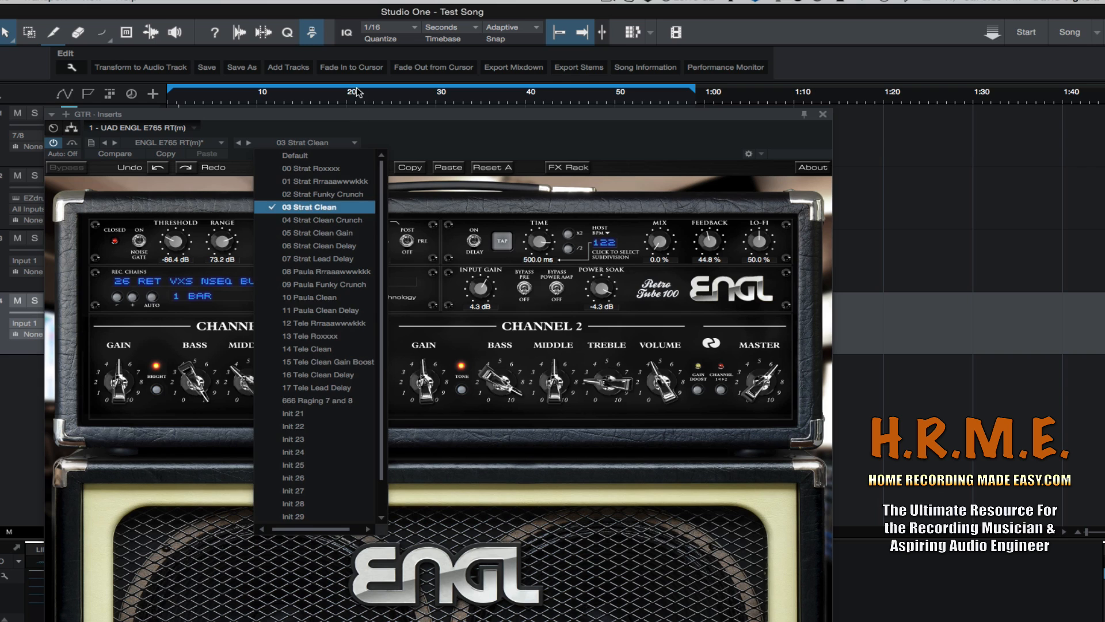
{"action": "key", "text": "Return"}
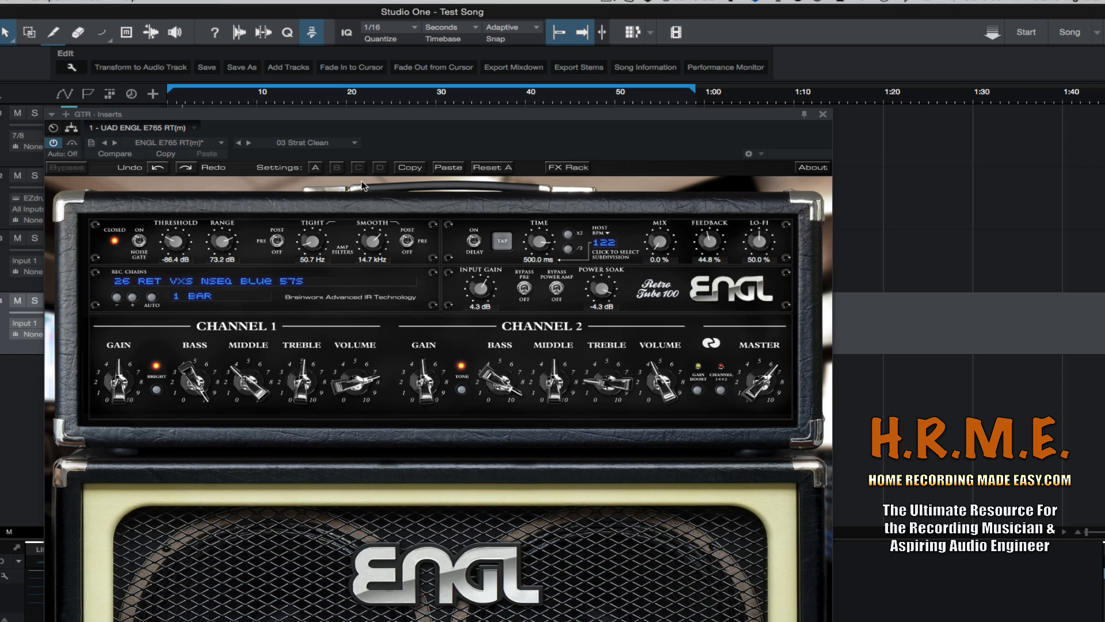
Look over the factory presets and the available recording chains, keeping the current preset and chain.
{"action": "left_click", "coordinate": [354, 143]}
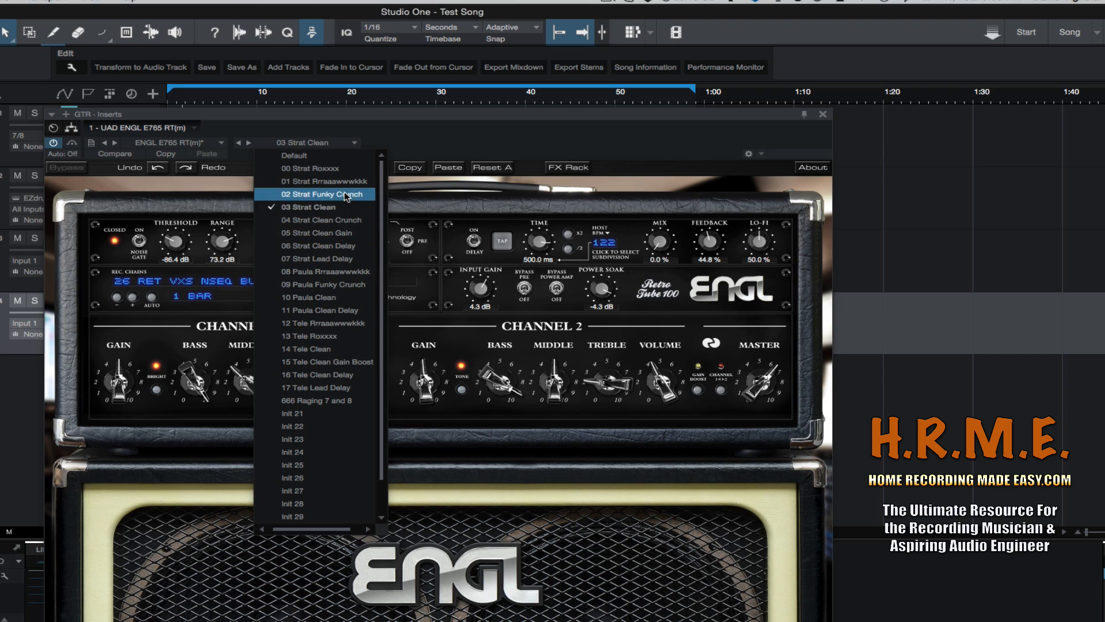
{"action": "left_click", "coordinate": [429, 132]}
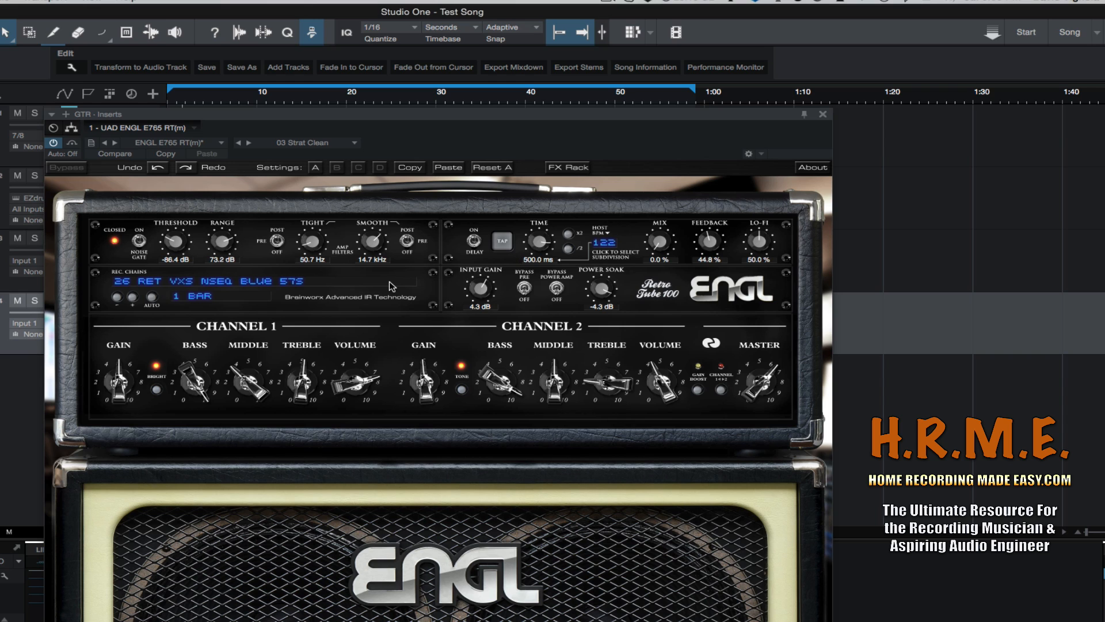
{"action": "left_click", "coordinate": [330, 280]}
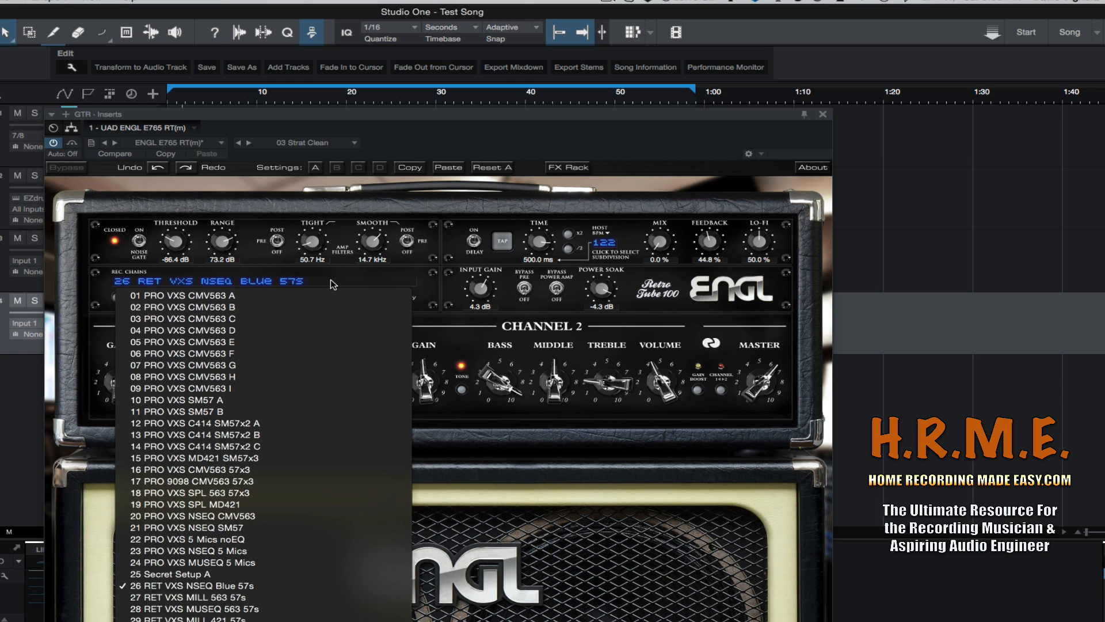
{"action": "left_click", "coordinate": [330, 278]}
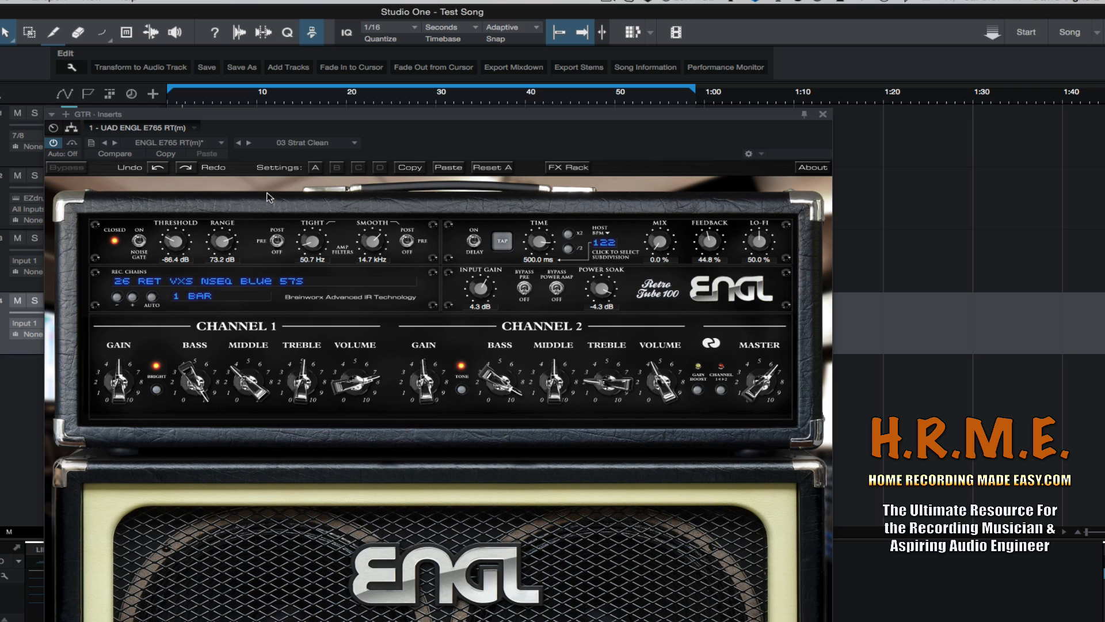
{"action": "mouse_move", "coordinate": [327, 112]}
{"action": "left_mouse_down"}
{"action": "mouse_move", "coordinate": [325, 129]}
{"action": "mouse_move", "coordinate": [321, 120]}
{"action": "left_mouse_up"}
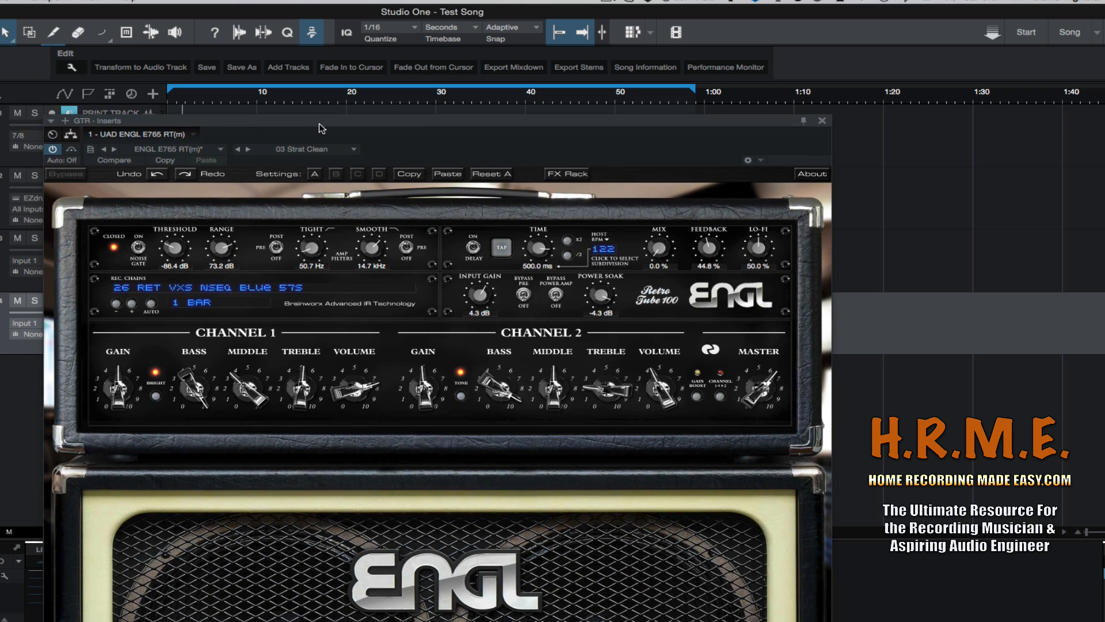